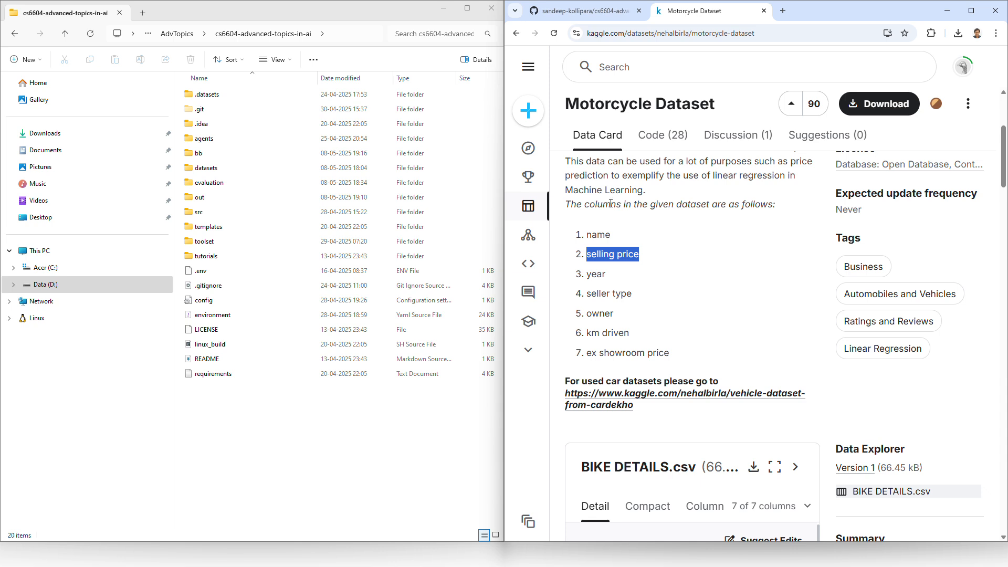
Step: Download the Motorcycle Dataset from Kaggle as a zip and open the downloaded archive
click(682, 256)
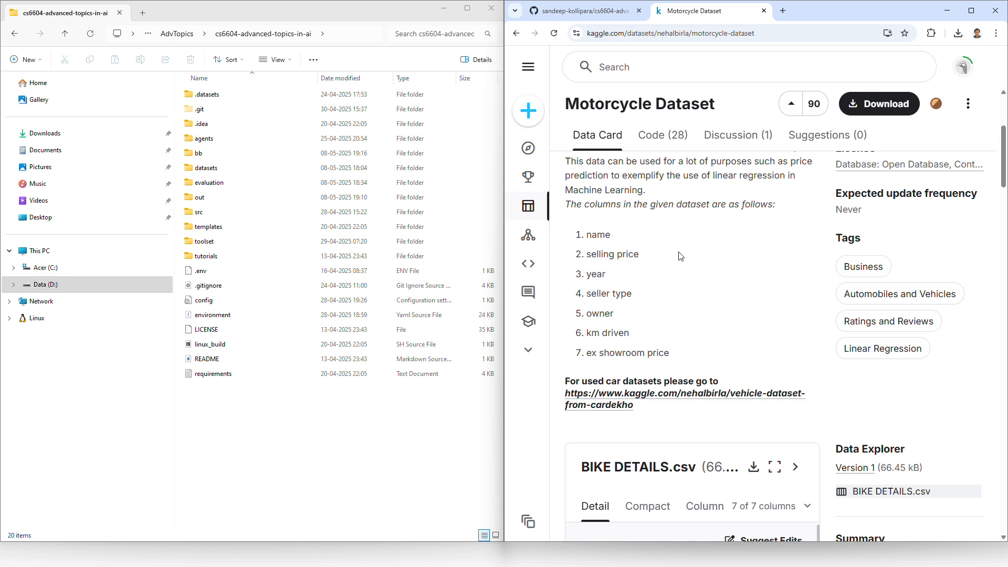
click(868, 105)
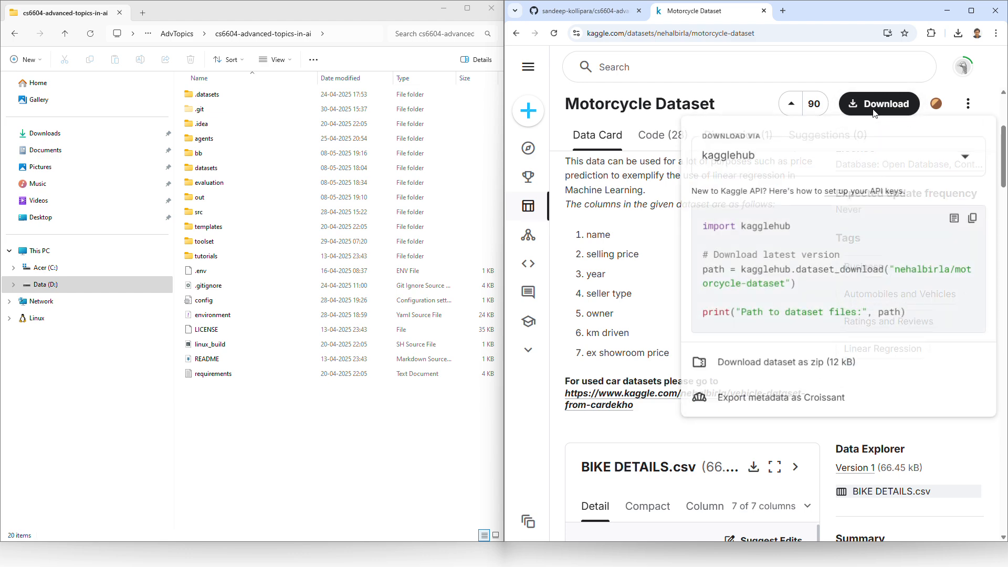
click(768, 374)
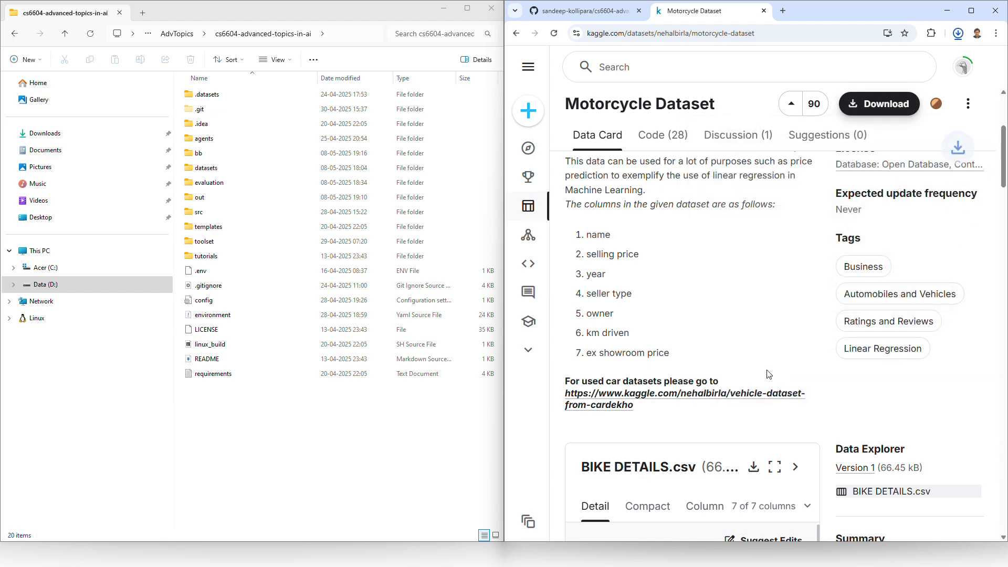
click(861, 73)
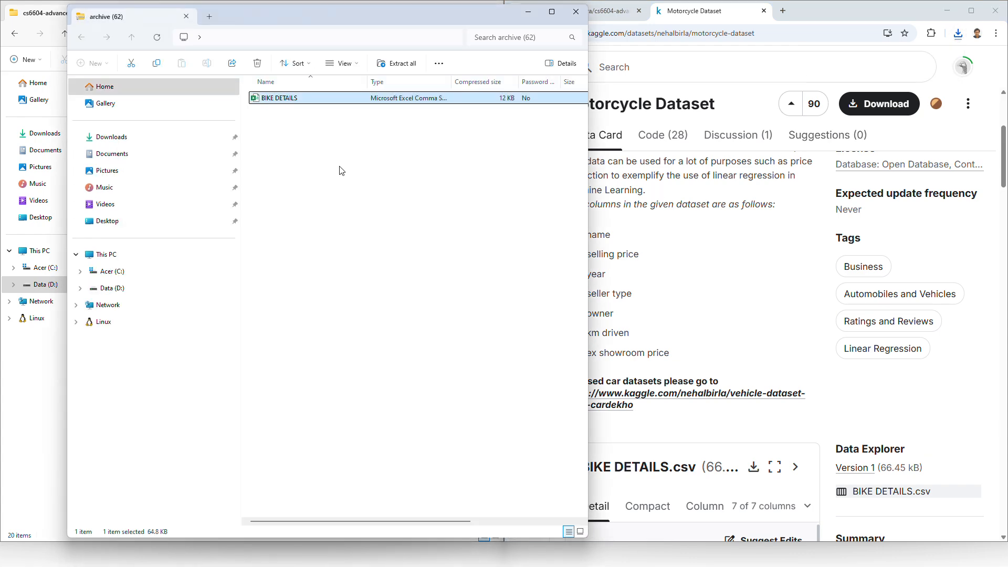
Step: Look inside the bb and out folders of the cs6604-advanced-topics-in-ai project folder
click(31, 360)
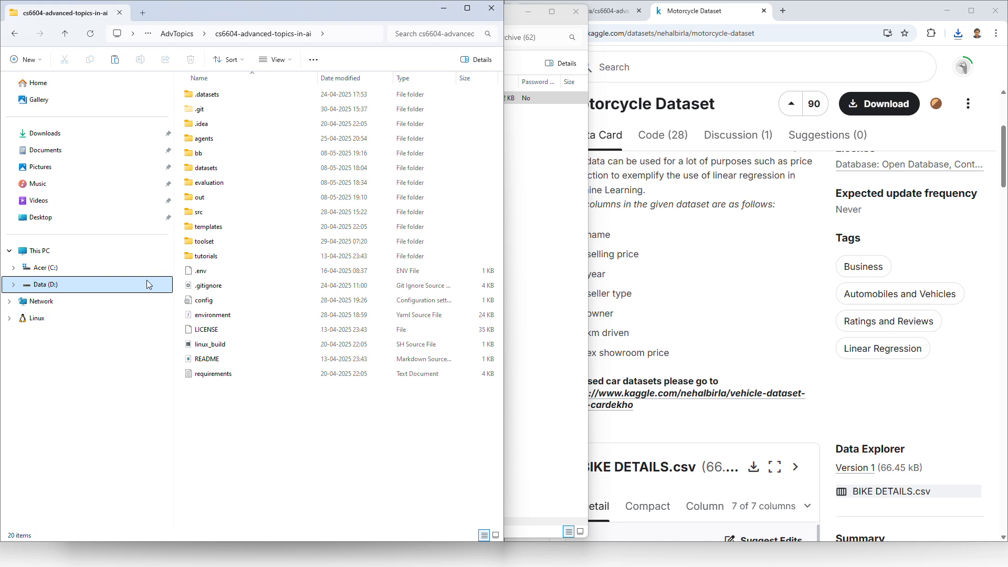
click(205, 157)
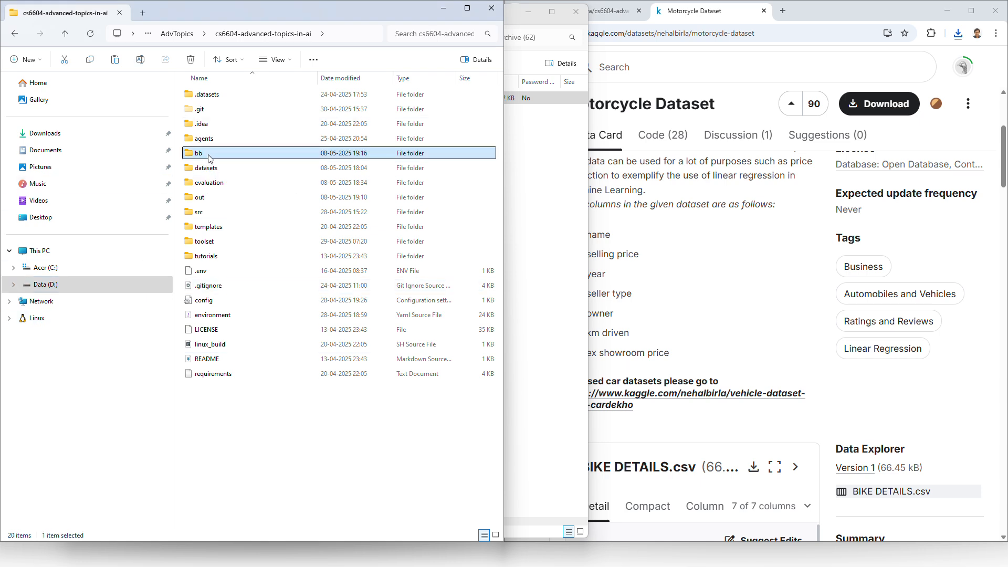
double_click(209, 158)
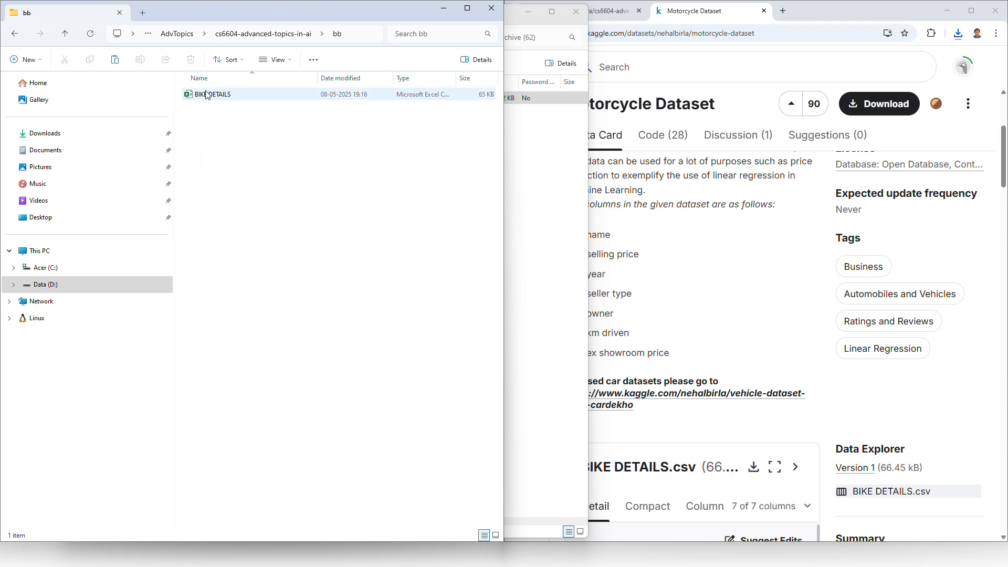
click(288, 33)
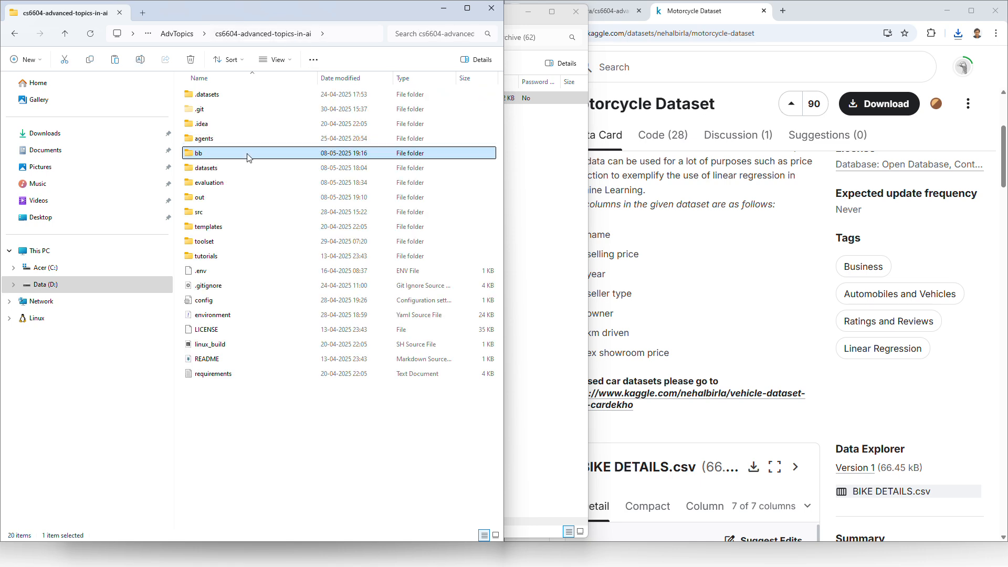
click(222, 198)
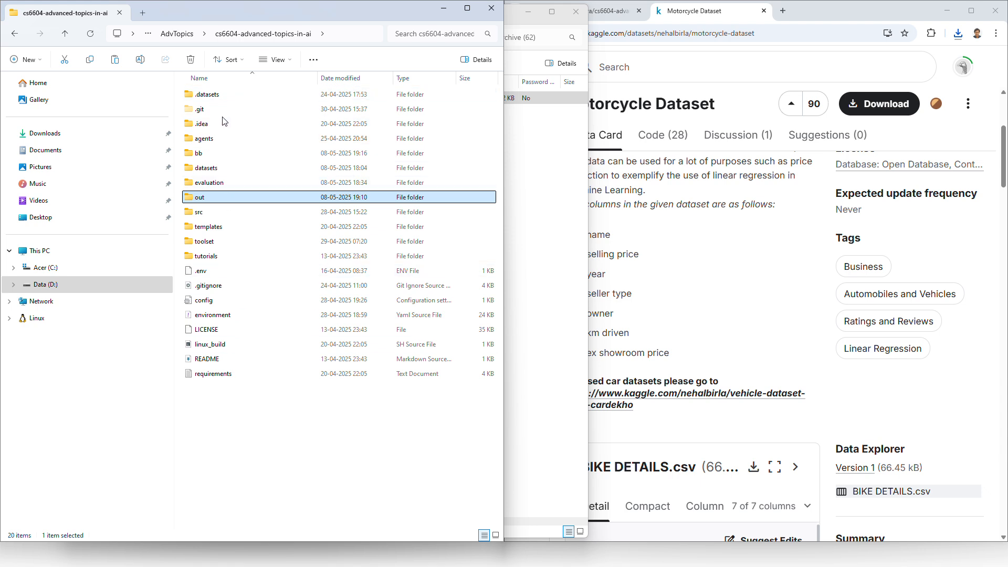
double_click(204, 199)
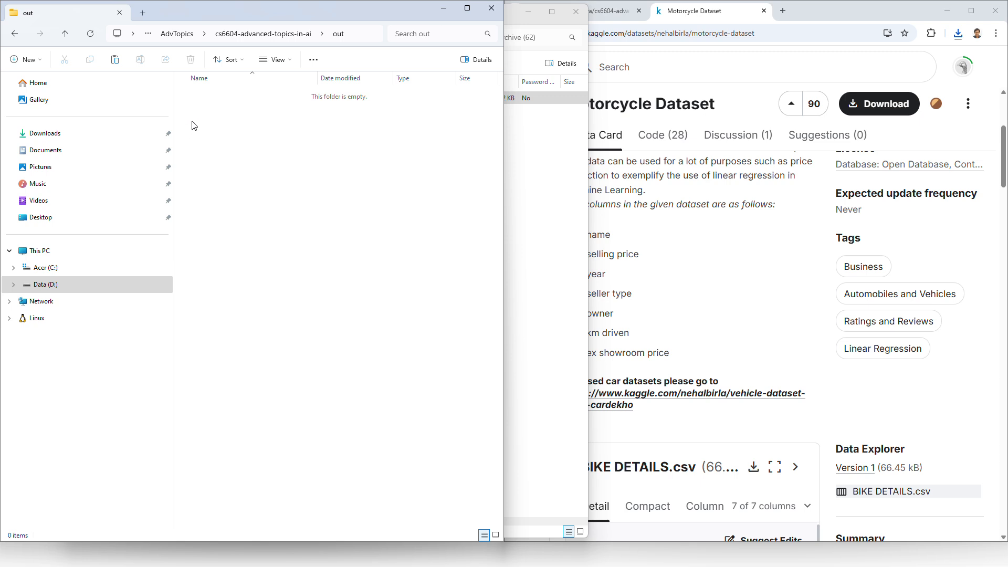
click(254, 34)
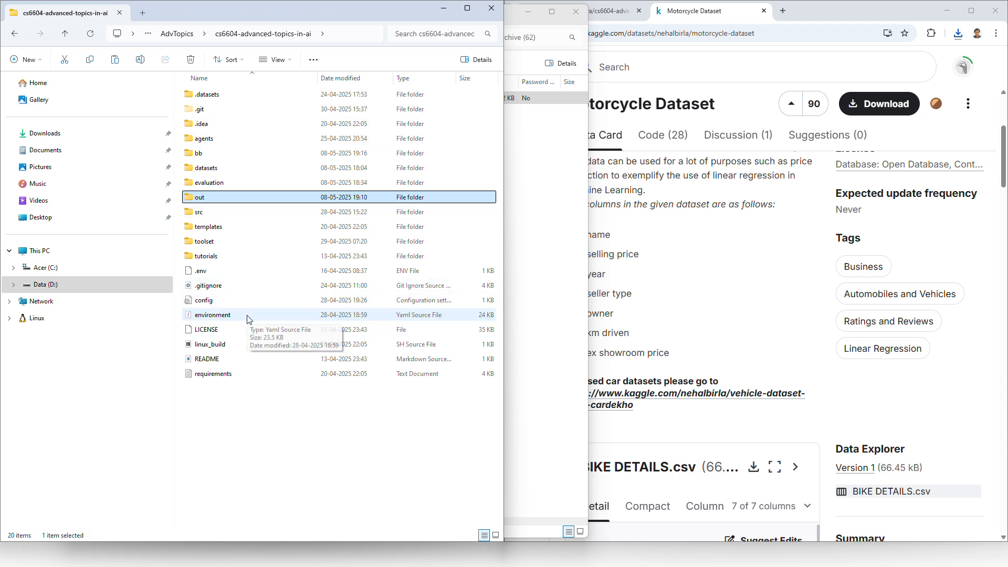
Step: Check the openai_llm setting in the project's config file and close the file
click(249, 320)
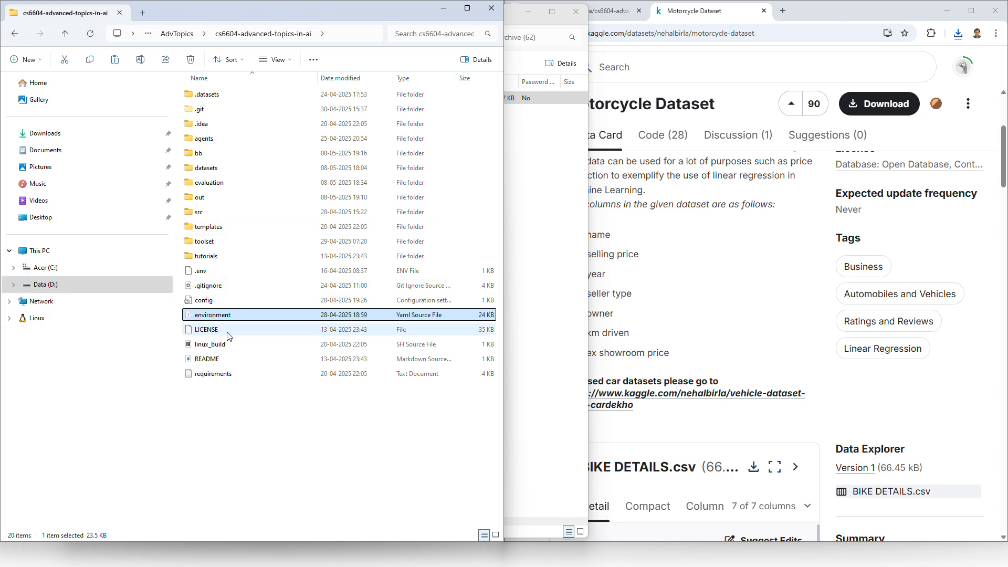
click(214, 303)
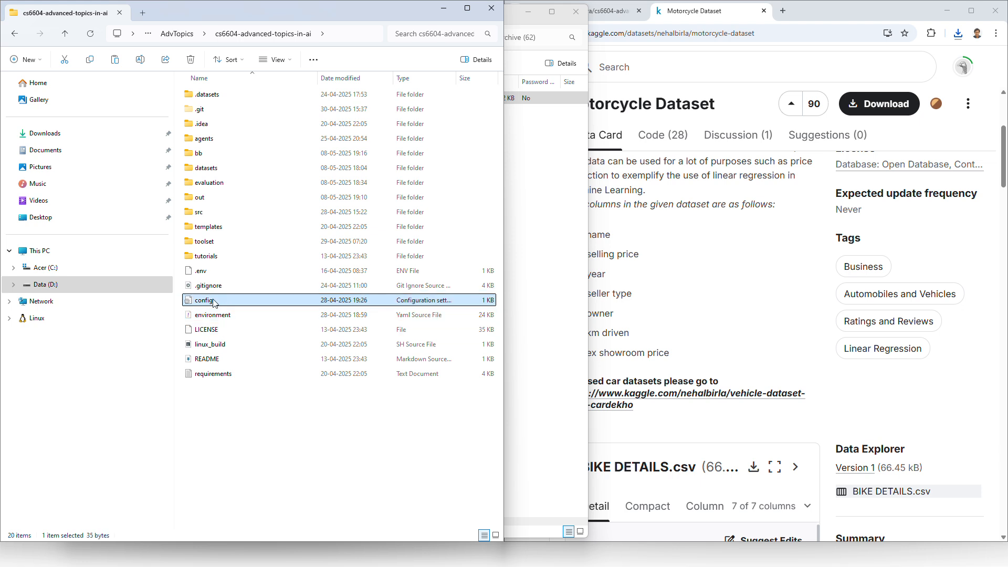
double_click(214, 304)
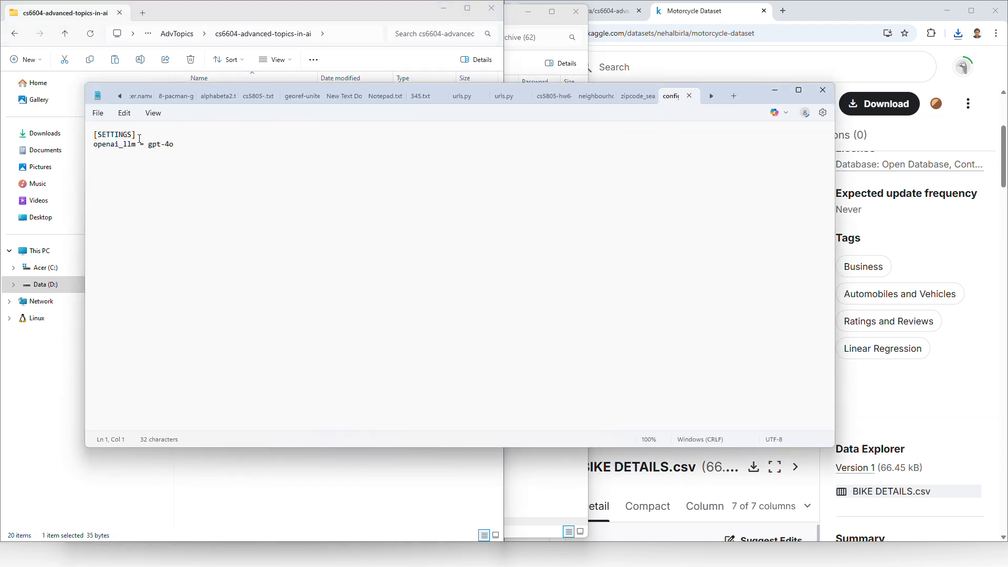
drag(144, 144, 209, 151)
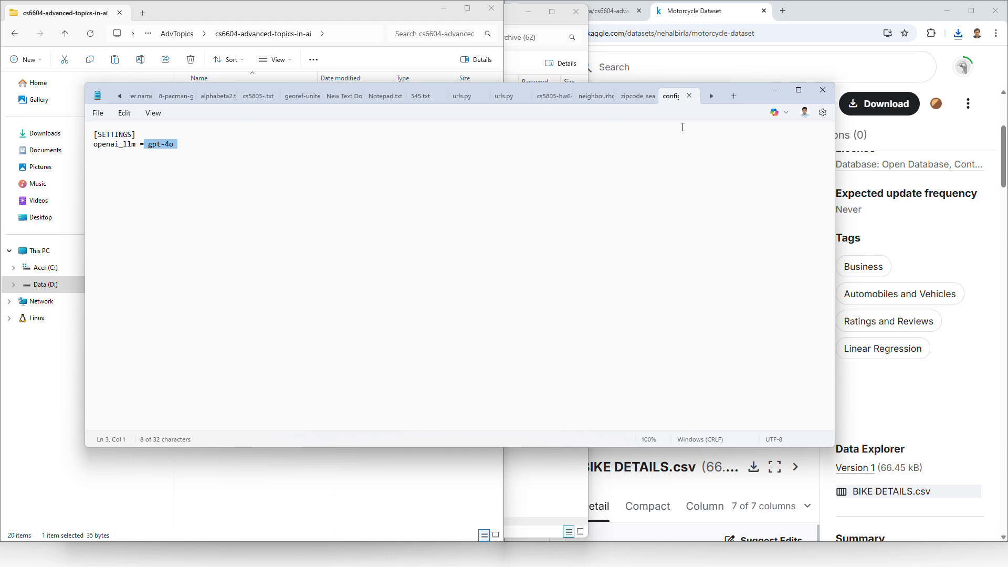
click(823, 90)
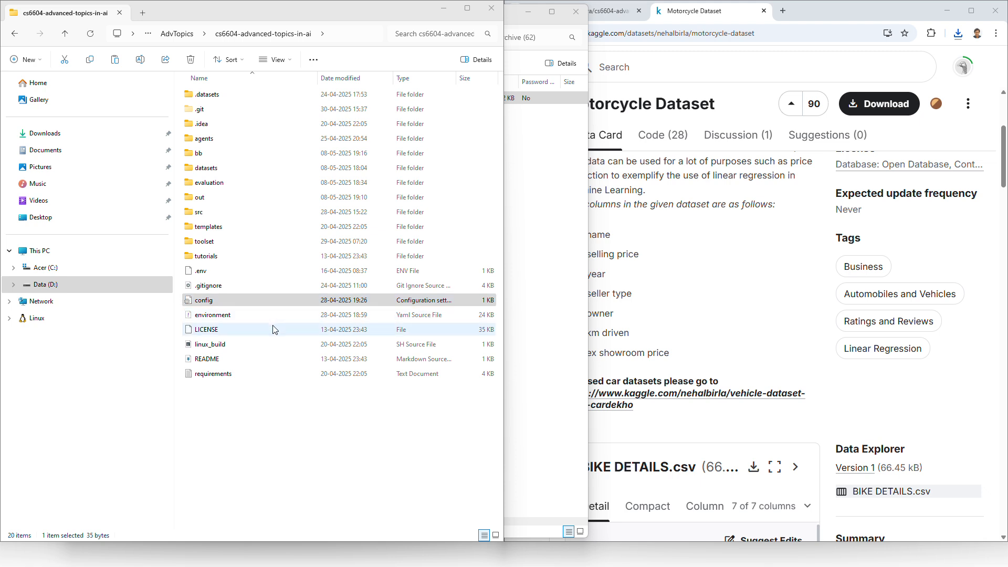
click(278, 416)
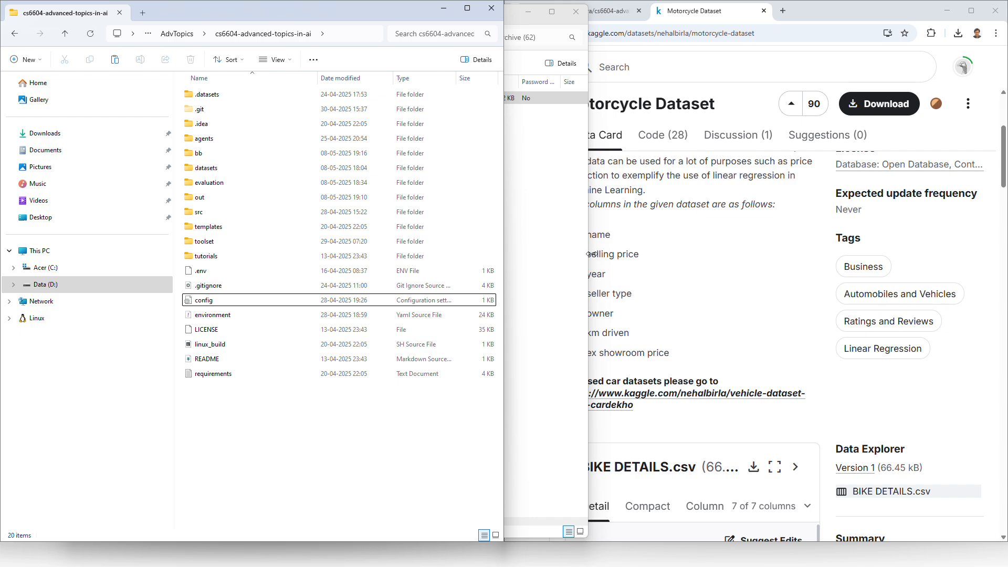
Step: Switch to Visual Studio Code and fill the workspace with the terminal, with the file explorer hidden and the interface zoomed in
key(alt+Tab)
key(alt+Tab)
key(alt+Tab)
key(alt+Tab)
key(alt+Tab)
key(alt+Tab)
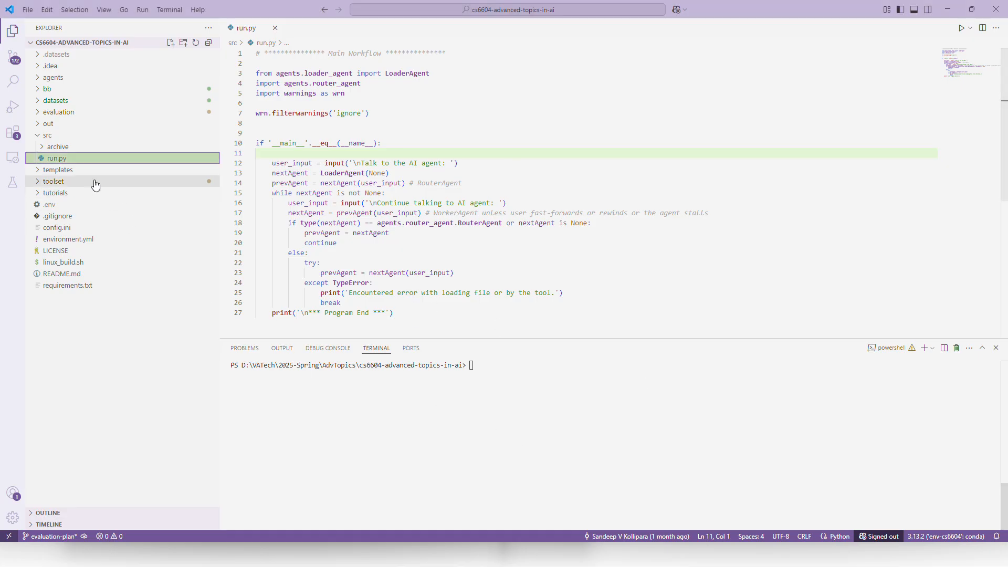
click(530, 380)
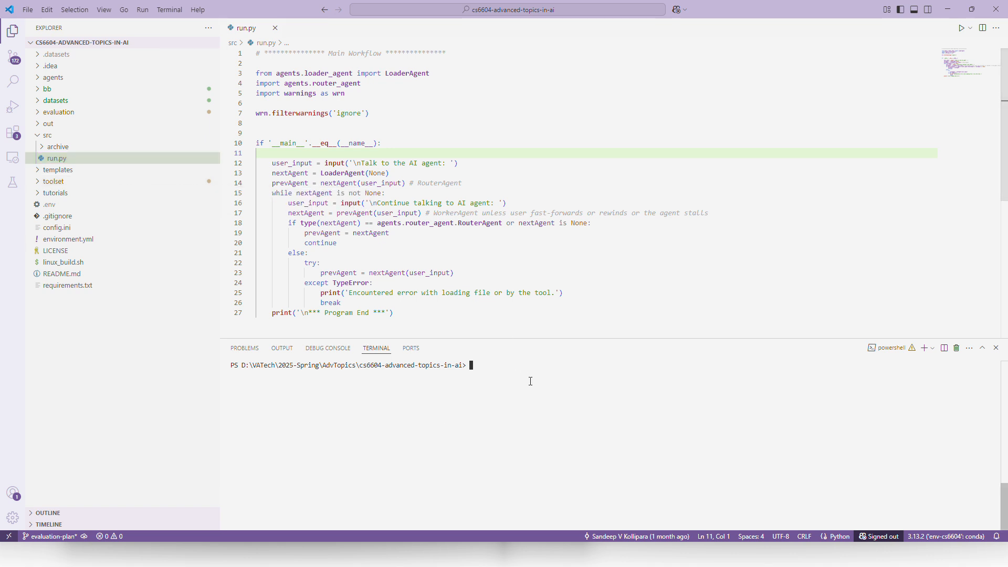
right_click(527, 342)
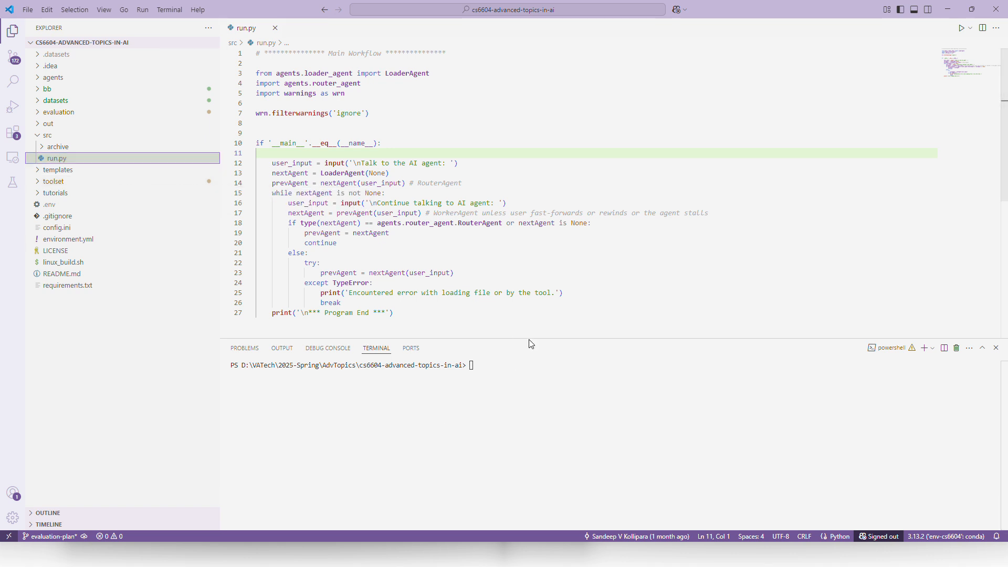
click(525, 340)
drag(525, 340, 520, 19)
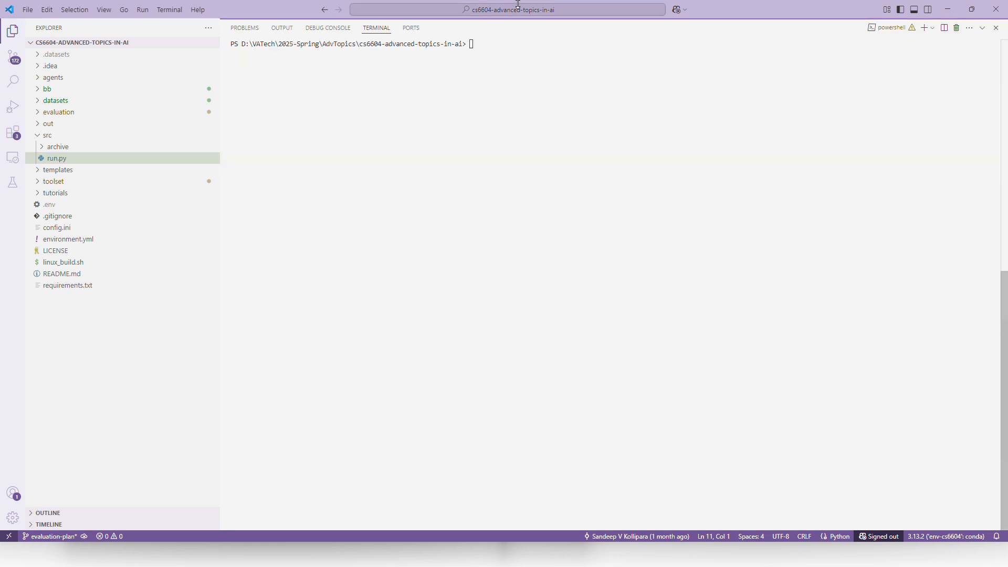
click(12, 33)
key(ctrl+equal)
key(ctrl+equal)
key(ctrl+equal)
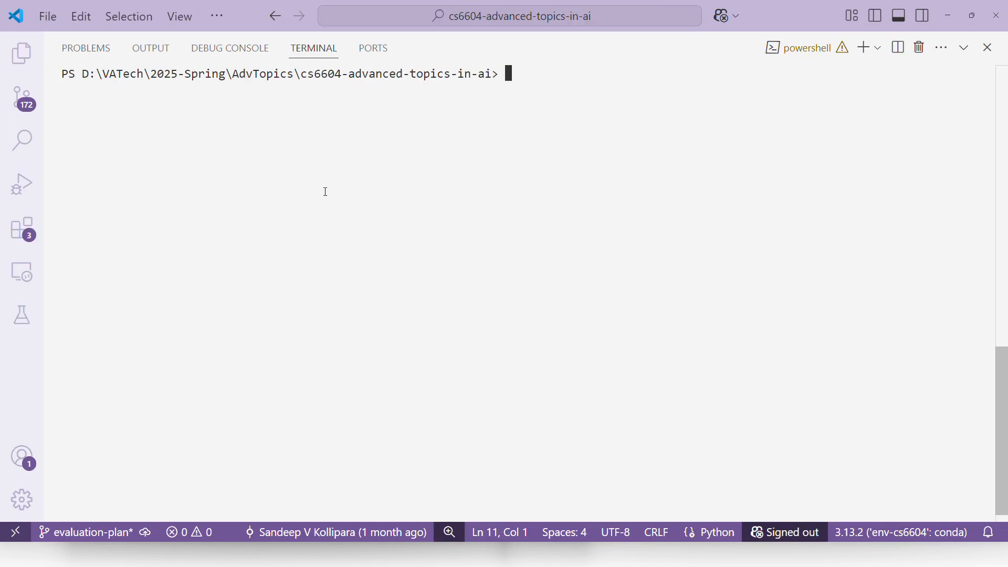
Step: Run python src/run.py in the terminal
key(Up)
key(Up)
key(Return)
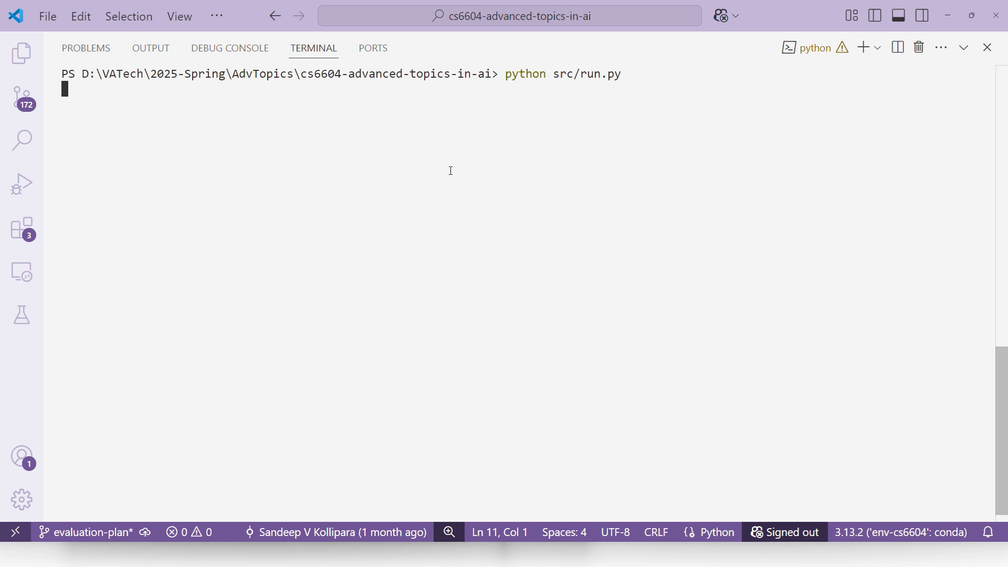
Step: Switch to the PowerPoint slide show and advance to the "ReAct Agent Workflow & Roles - Loader" slide
key(alt+Tab)
key(alt+Tab)
key(alt+Tab)
key(alt+Tab)
key(alt+Tab)
key(alt+Tab)
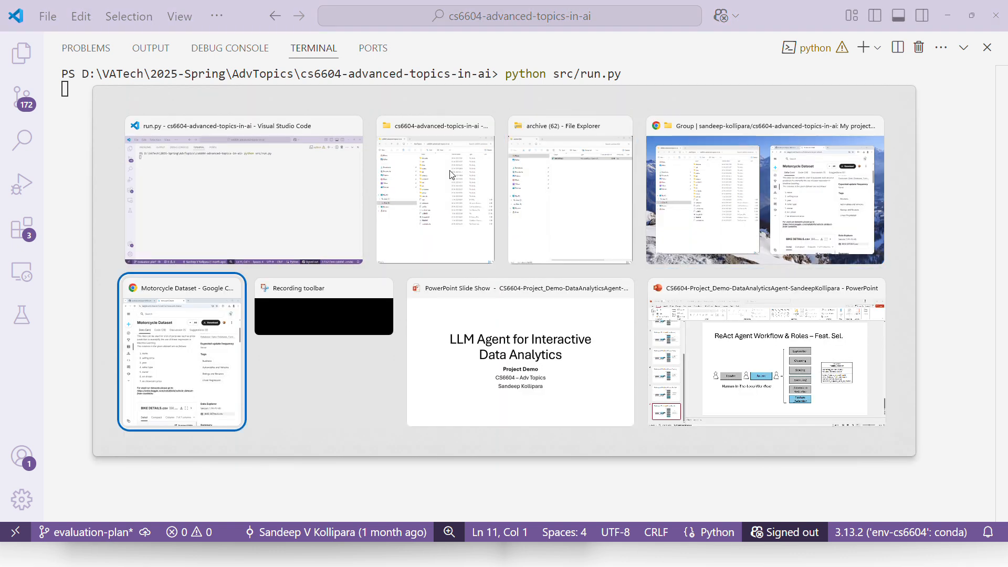
key(Right)
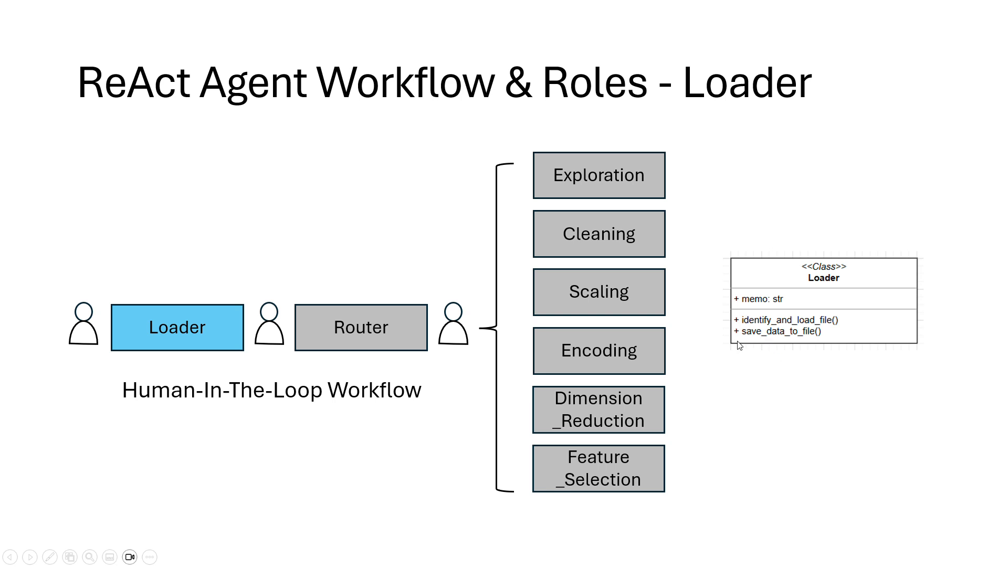
Step: Return to the Visual Studio Code terminal and write "load the bike details with info:" at the AI agent prompt without submitting it
key(alt+Tab)
text(load)
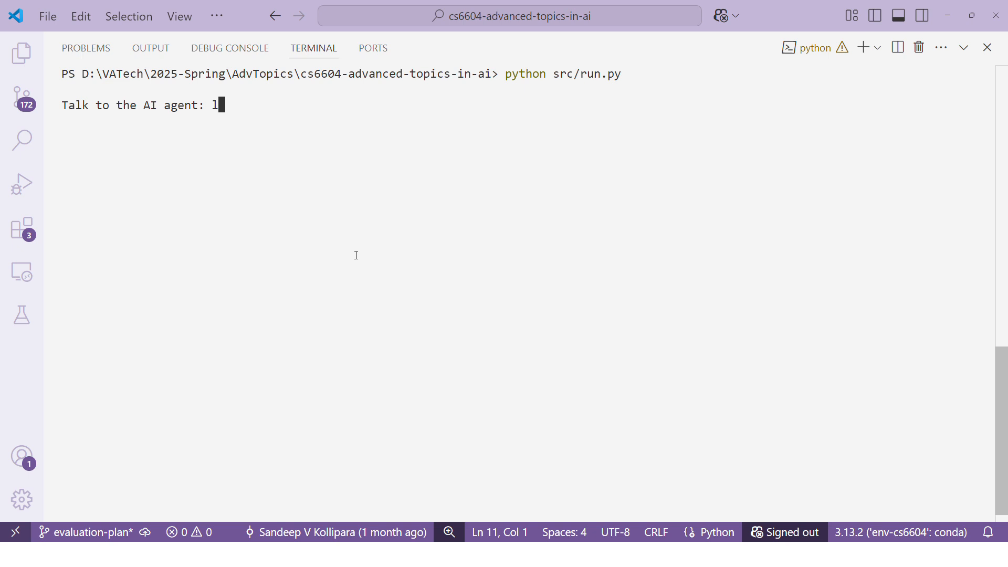
text( the bike)
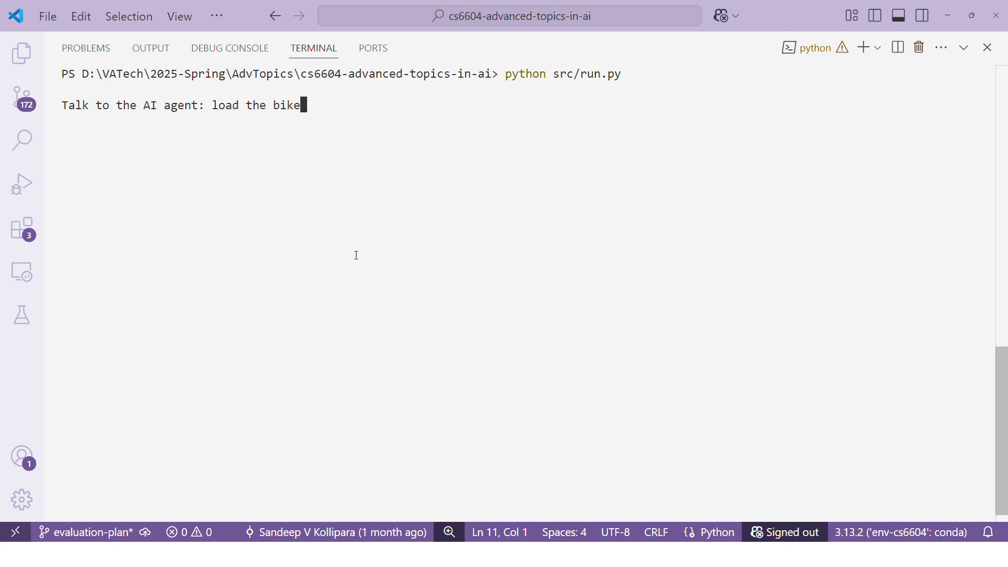
text( details with ifo)
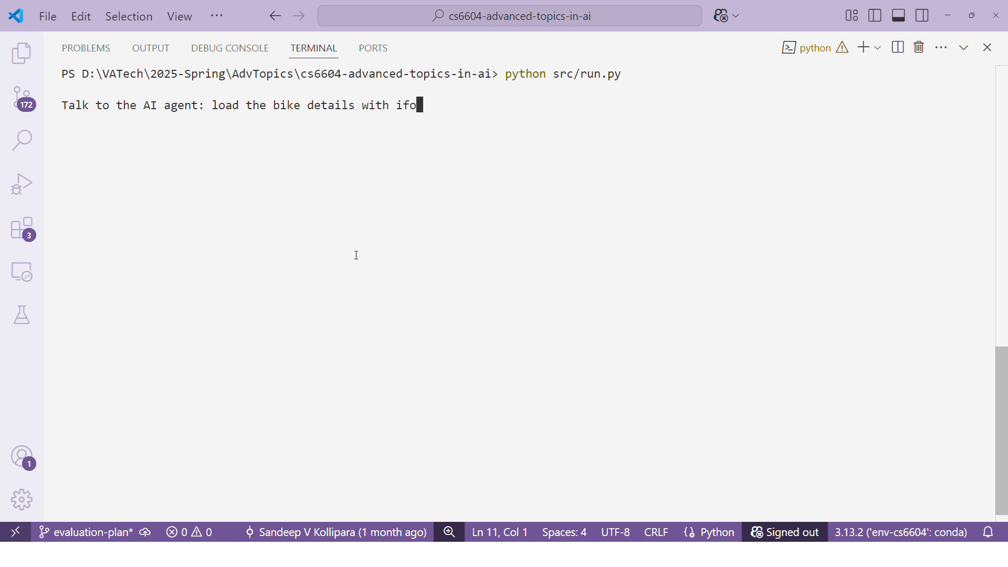
key(BackSpace)
key(BackSpace)
text(nfo:)
Step: Switch to the Kaggle page in Chrome and copy the dataset's description of uses together with its seven-column list
key(alt+Tab)
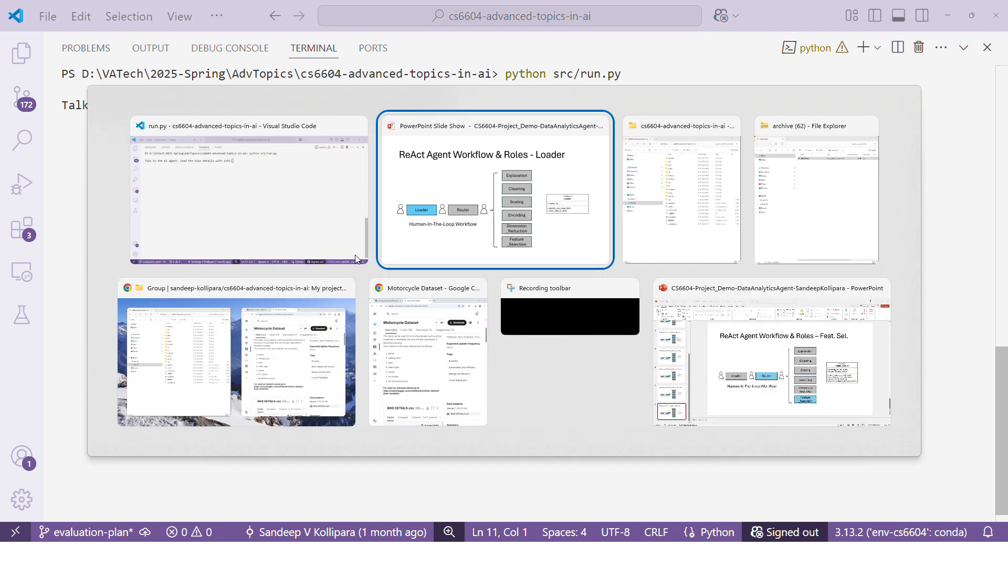
key(alt+Tab)
key(alt+Tab)
key(alt+Tab)
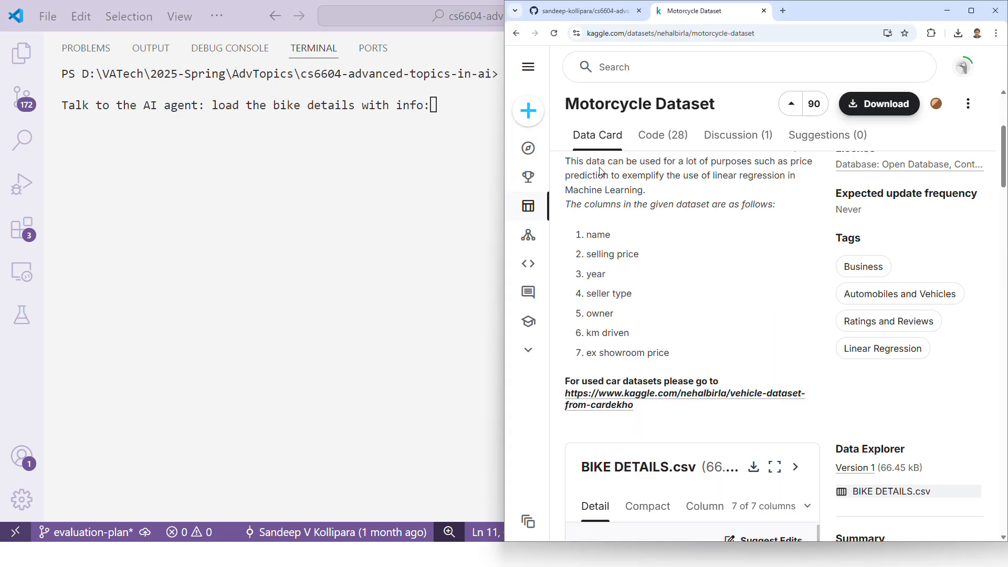
drag(566, 163, 683, 353)
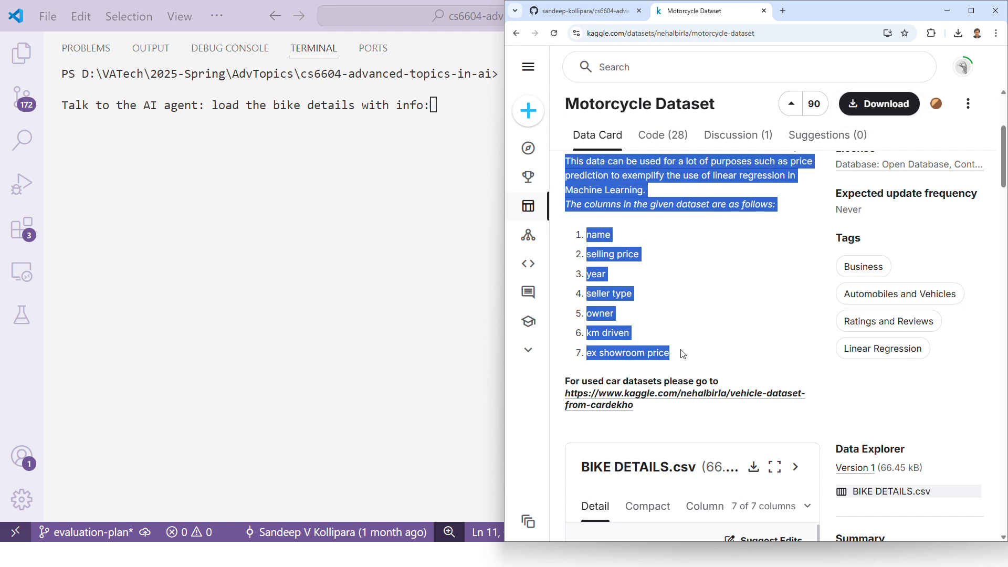
key(ctrl+c)
Step: Return to Visual Studio Code, append the copied dataset description to the agent prompt and submit the request
key(alt+Tab)
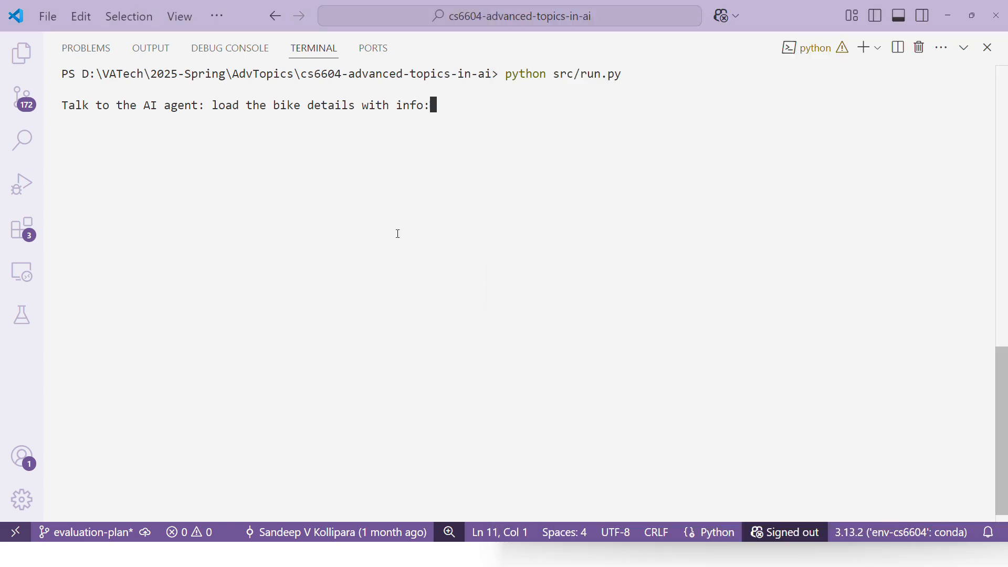
key(ctrl+v)
click(527, 306)
key(Return)
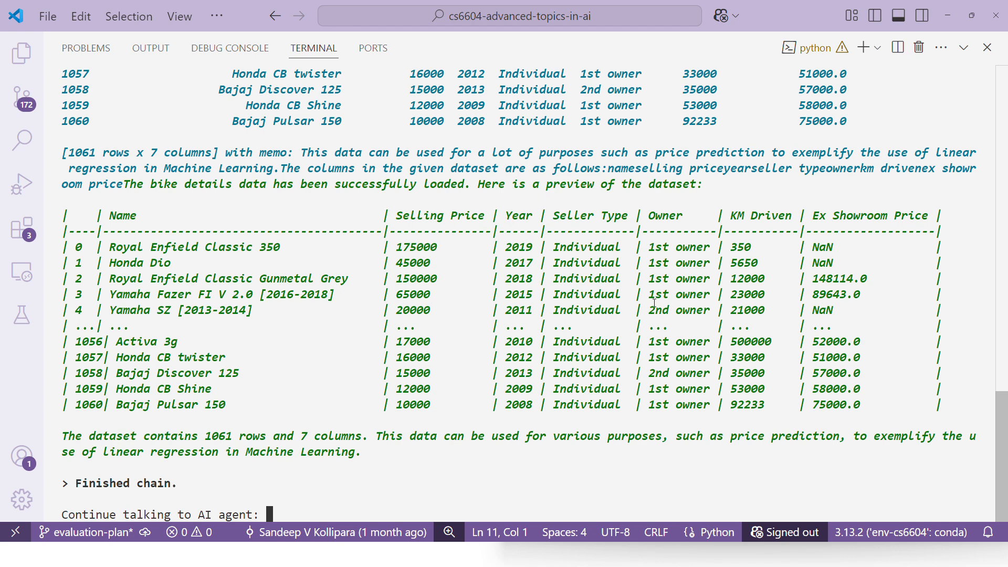
Step: Examine the Ex Showroom Price values of rows 0 and 4 in the agent's dataset preview
drag(812, 250, 850, 249)
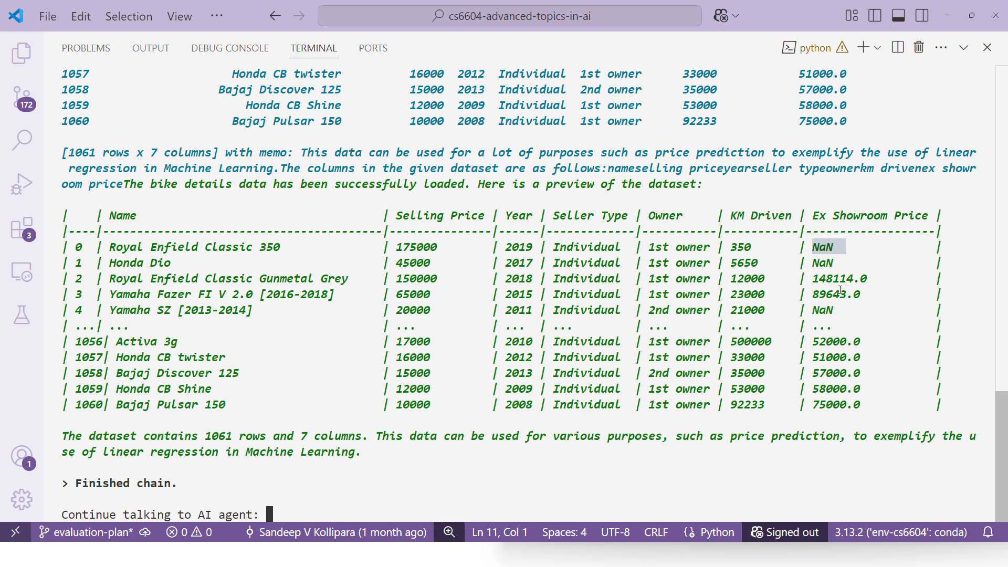
drag(818, 312, 846, 312)
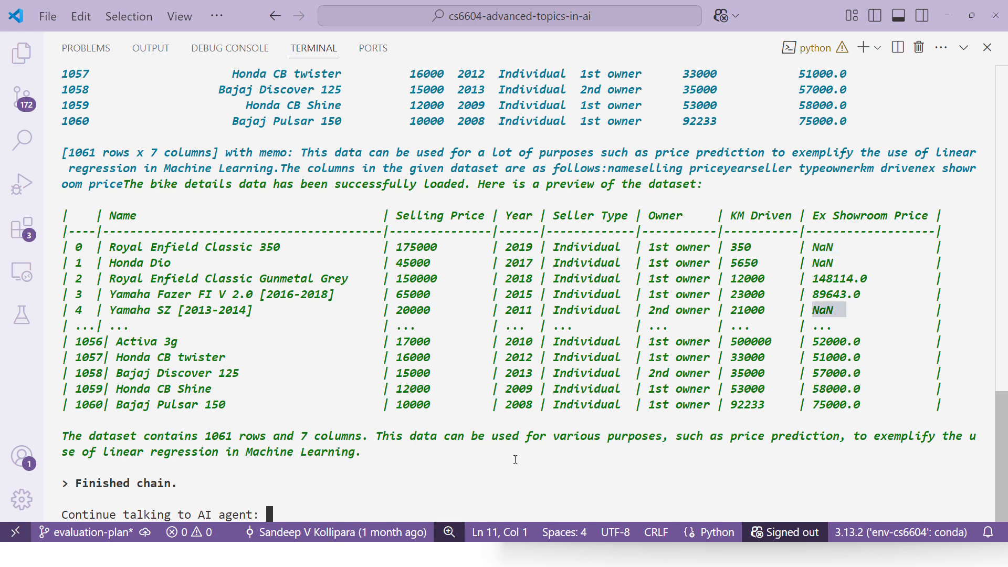
Step: Switch to the PowerPoint slide show and advance it to the Exploration slide
click(428, 496)
key(alt+Tab)
key(alt+Tab)
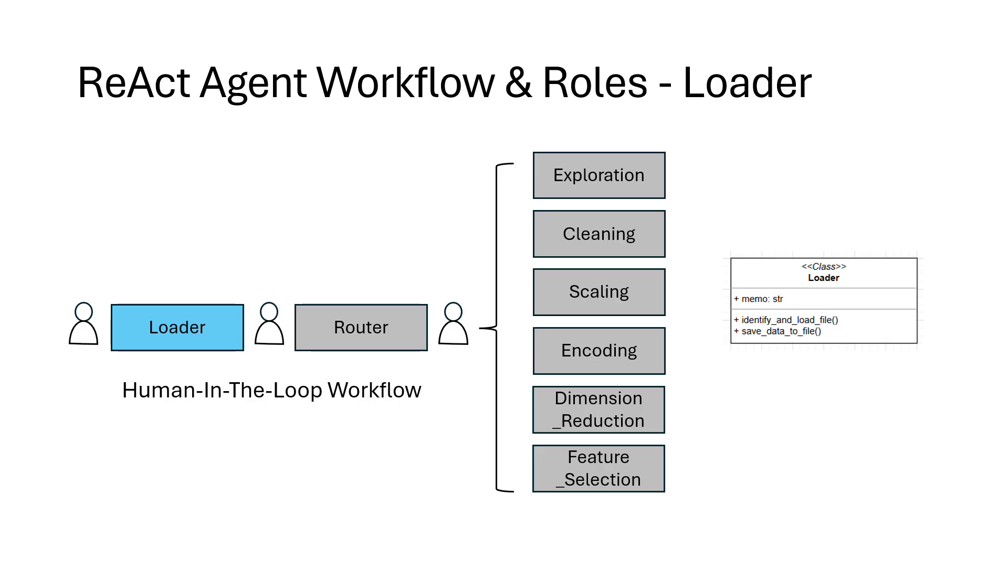
key(Right)
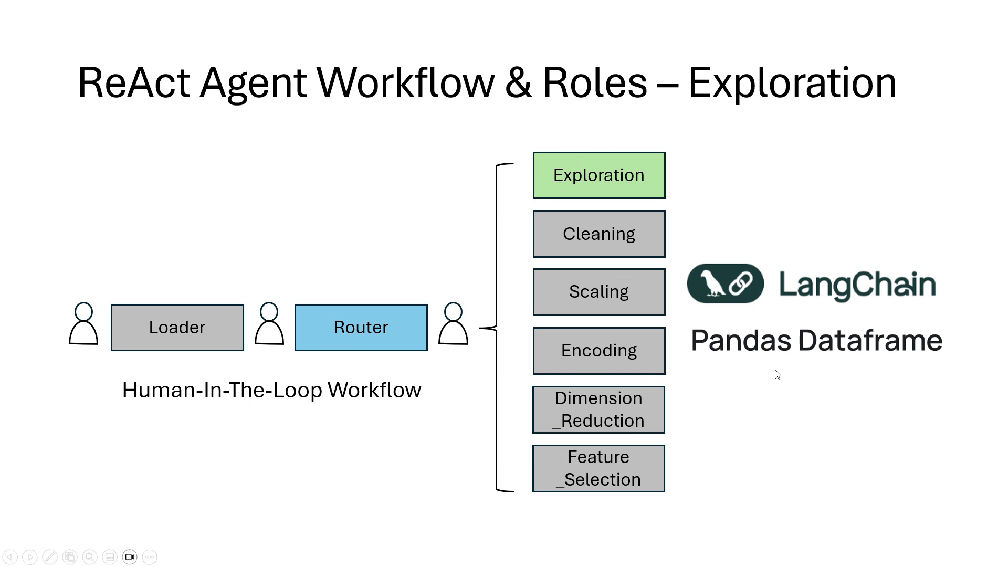
Step: Return to the Visual Studio Code terminal and submit "do univariate analysis" to the AI agent
key(alt+Tab)
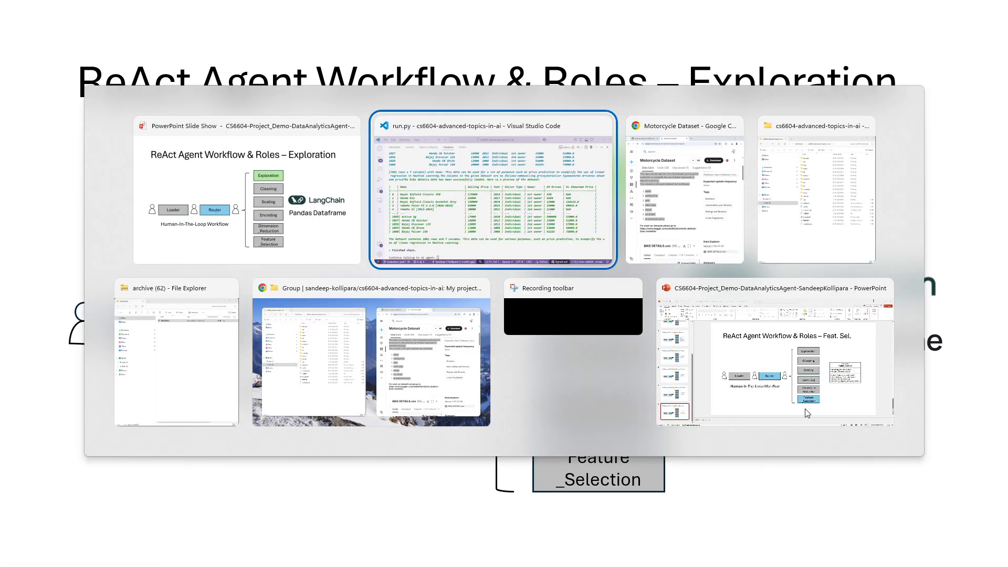
text(do univarri)
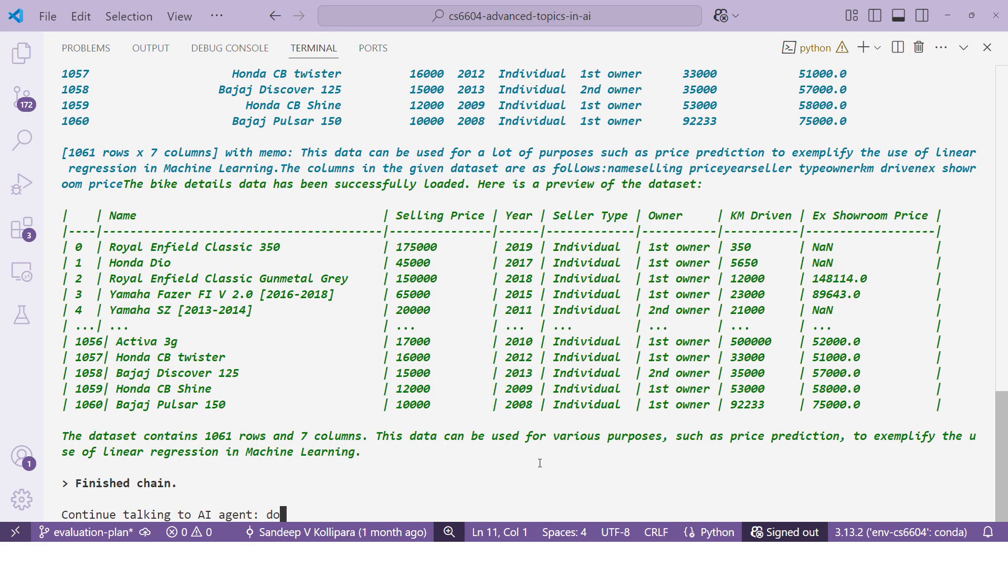
key(BackSpace)
key(BackSpace)
text(iate anal)
text(ysi)
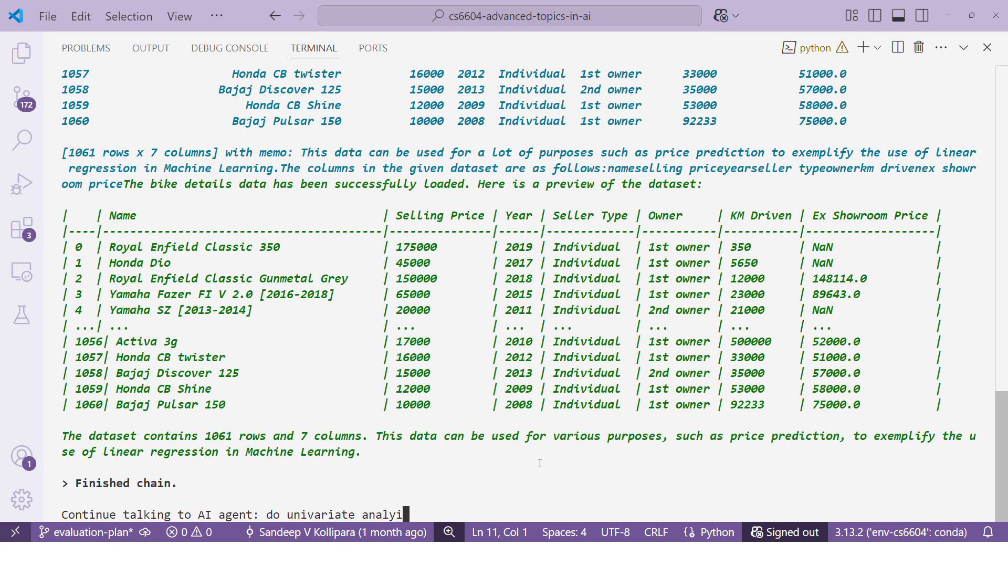
text(s)
key(Return)
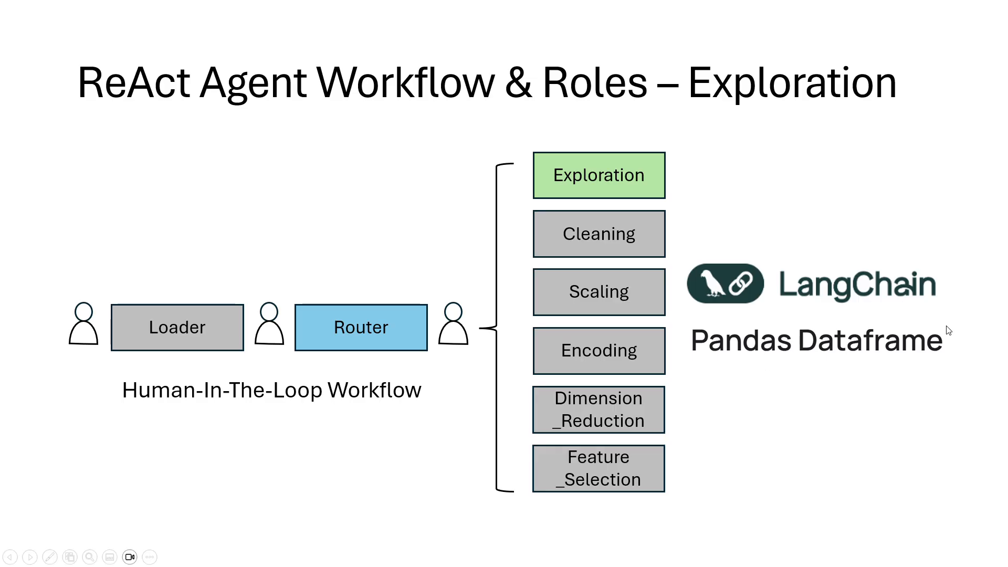
Step: Return to Visual Studio Code and examine the agent's univariate statistics for the numerical columns from Selling Price to Ex-showroom Price
key(alt+Tab)
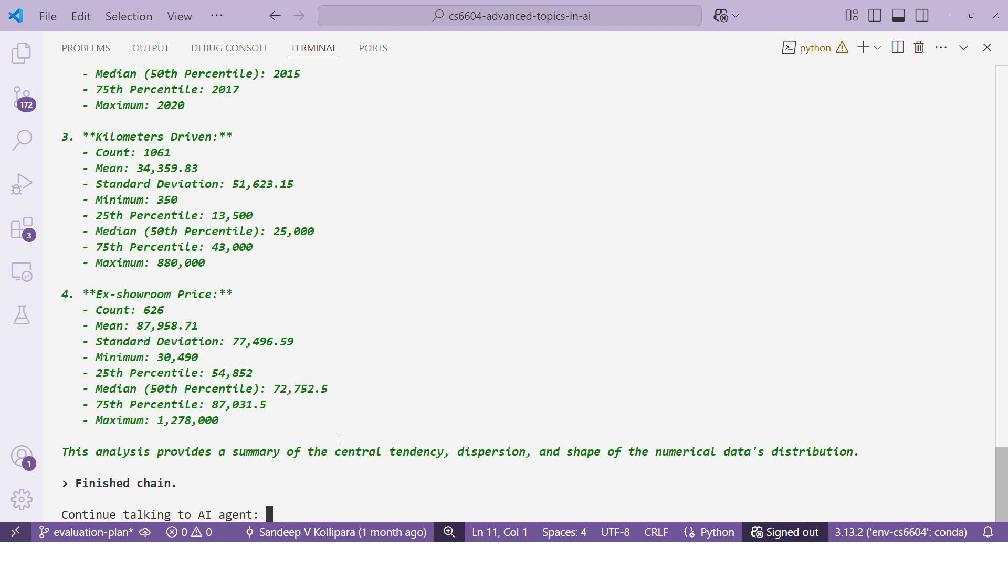
drag(229, 435, 434, 397)
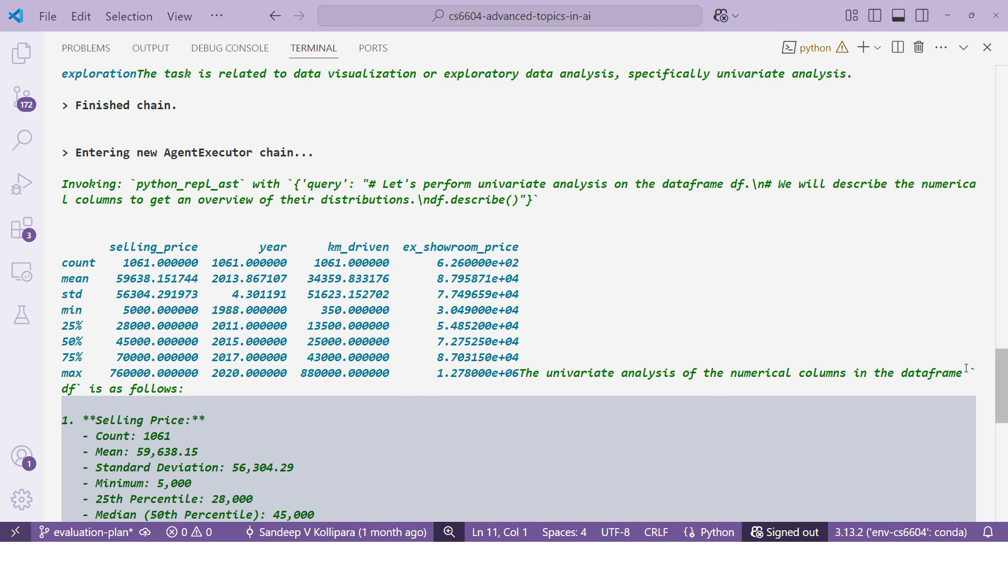
drag(1002, 386, 1002, 489)
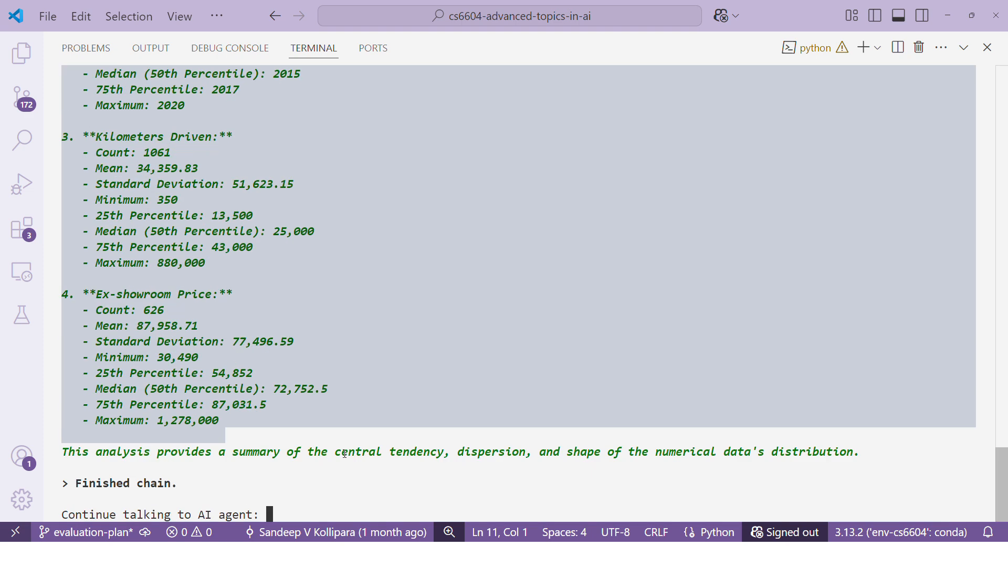
click(139, 371)
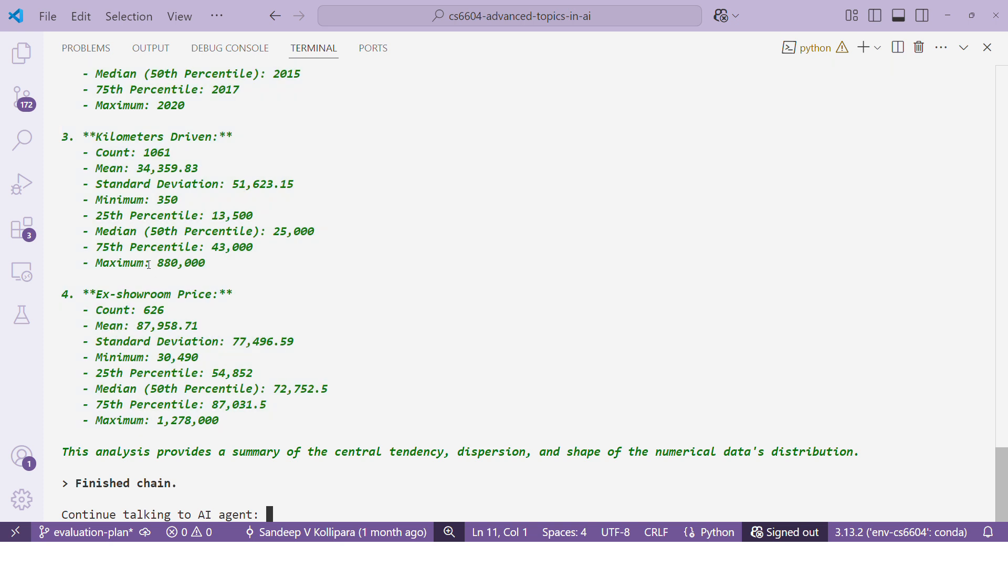
Step: Ask the AI agent "what are the nulls in the data?"
text(what are the nul)
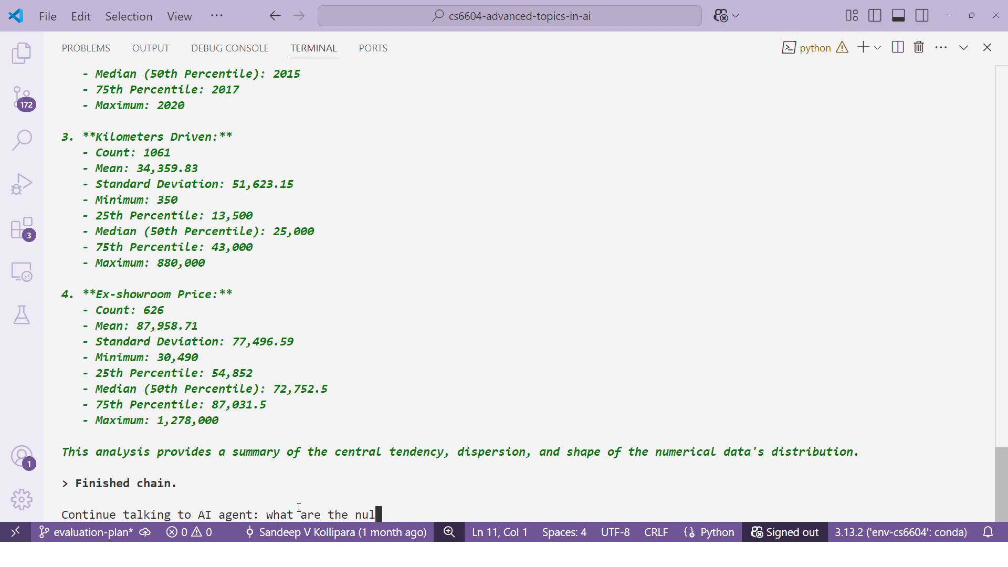
text(lls in the data?)
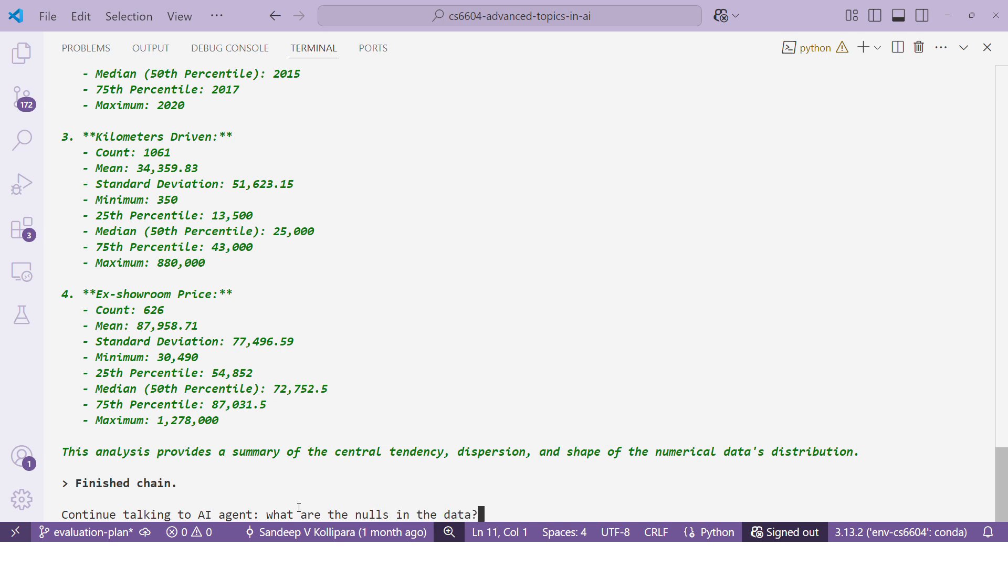
key(Return)
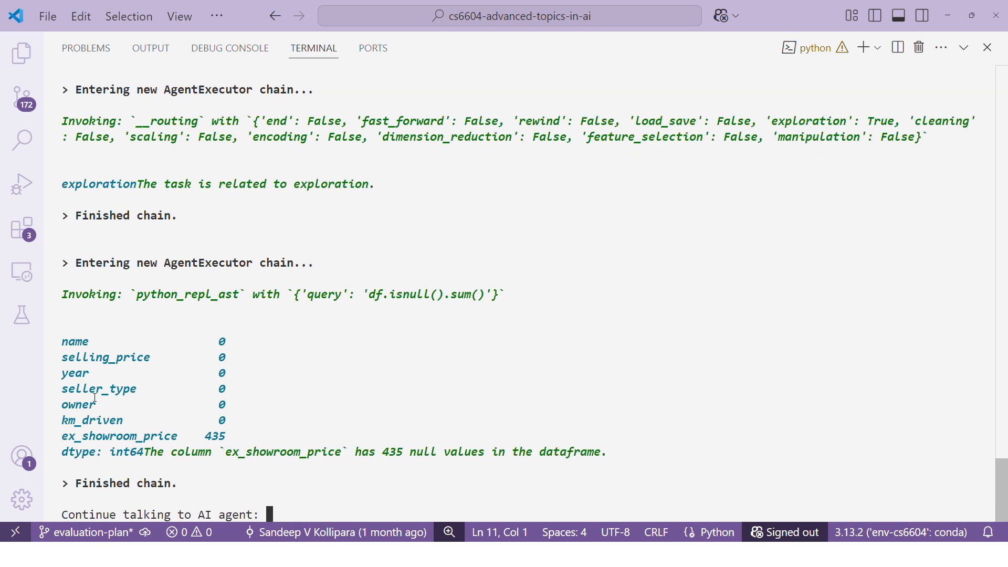
Step: Check the null count of the ex_showroom_price column in the agent's output
drag(201, 437, 242, 438)
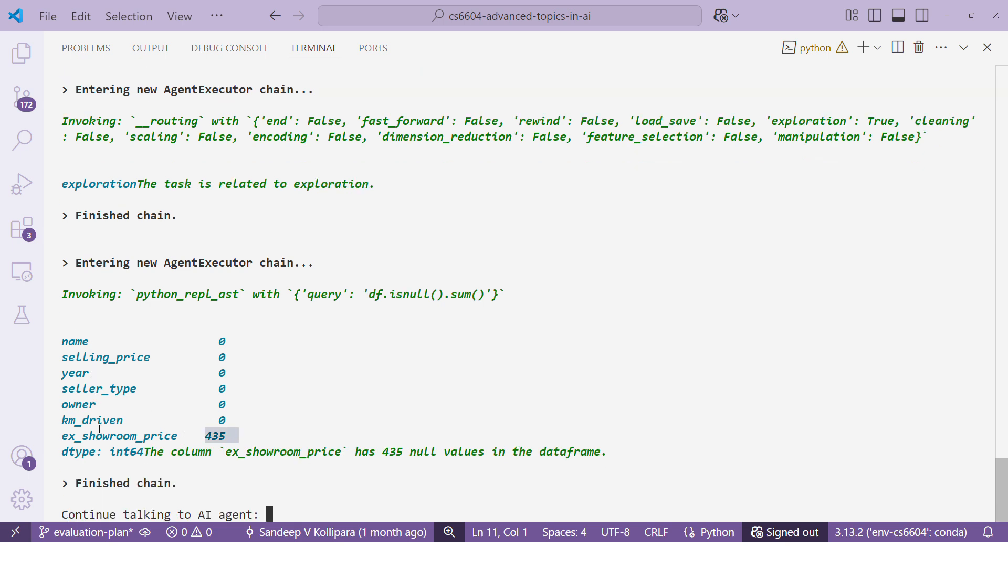
drag(67, 435, 178, 436)
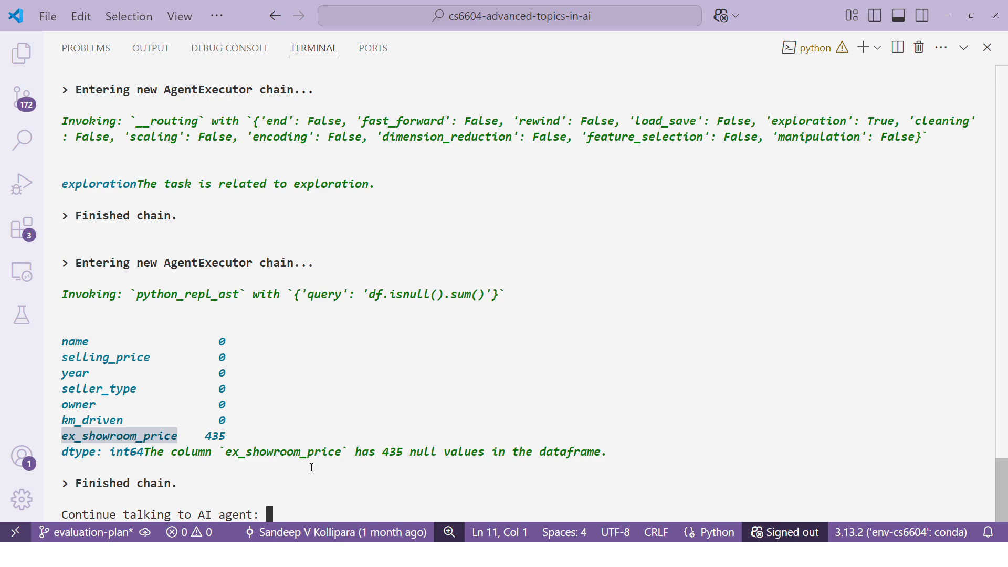
click(335, 494)
Step: Switch to the PowerPoint slide show and advance it to the Cleaning slide
key(alt+Tab)
key(Right)
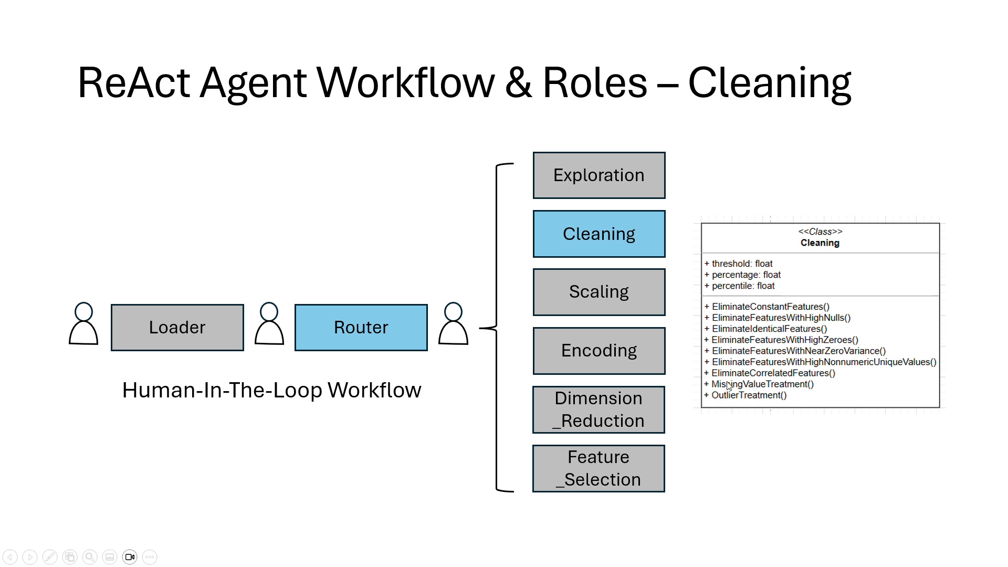
Step: Return to the Visual Studio Code terminal and submit "apply missing value treatment to data" to the AI agent
key(alt+Tab)
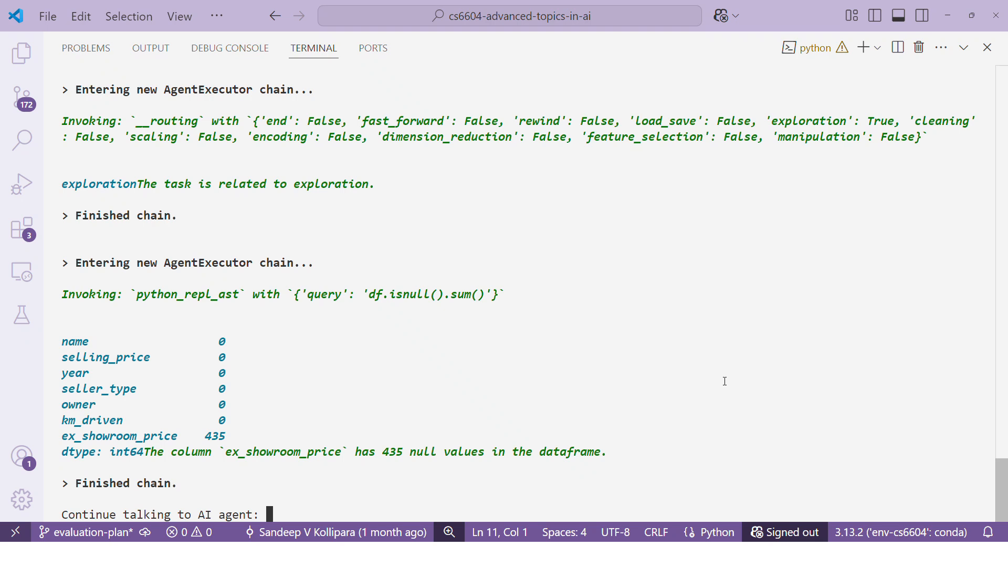
text(apply missi)
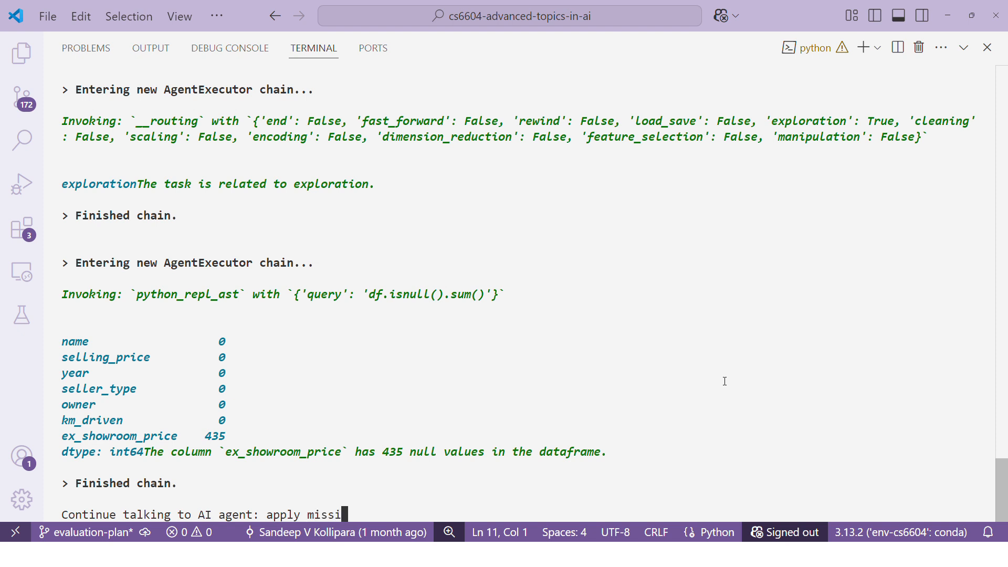
text(ng value trea)
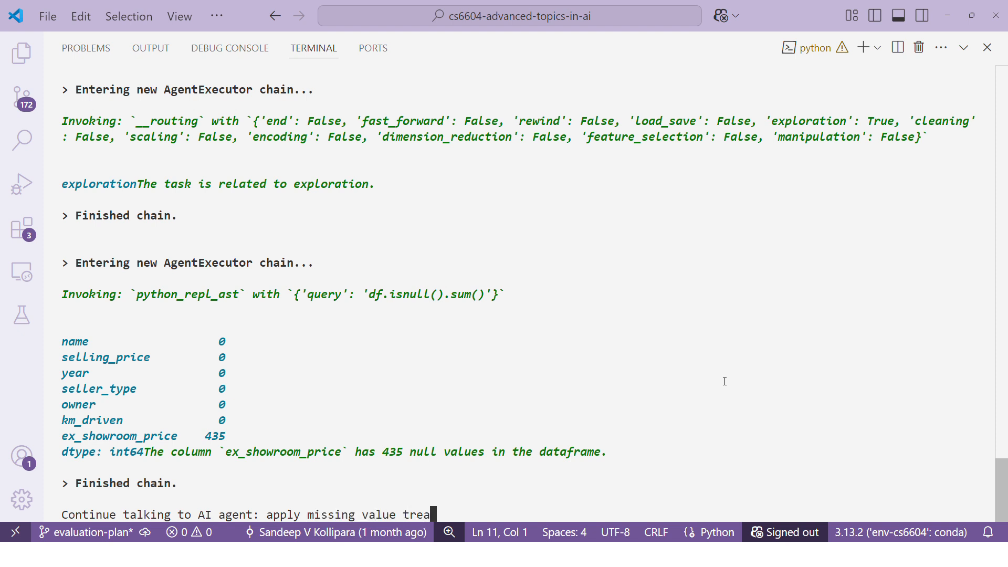
text(tment to data)
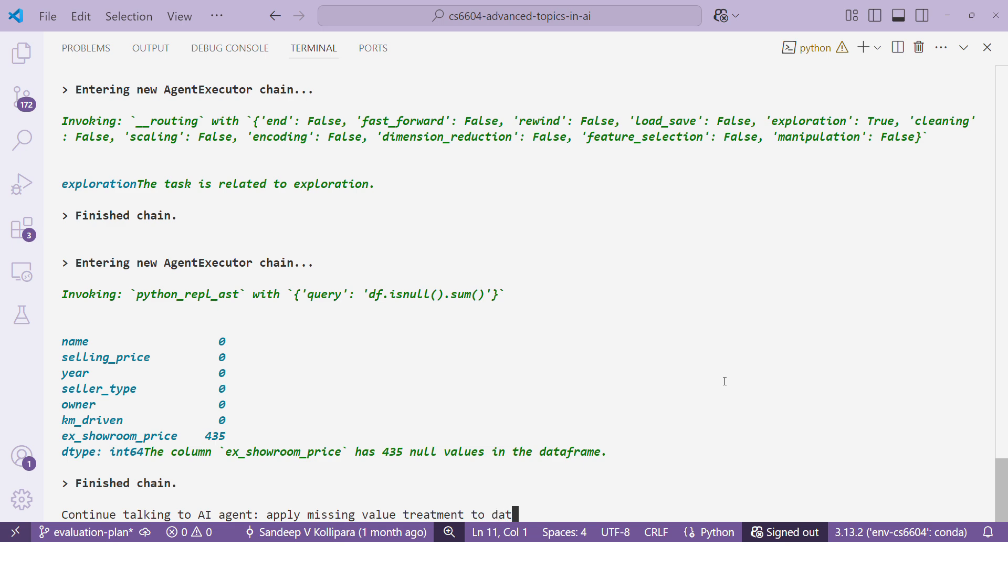
key(Return)
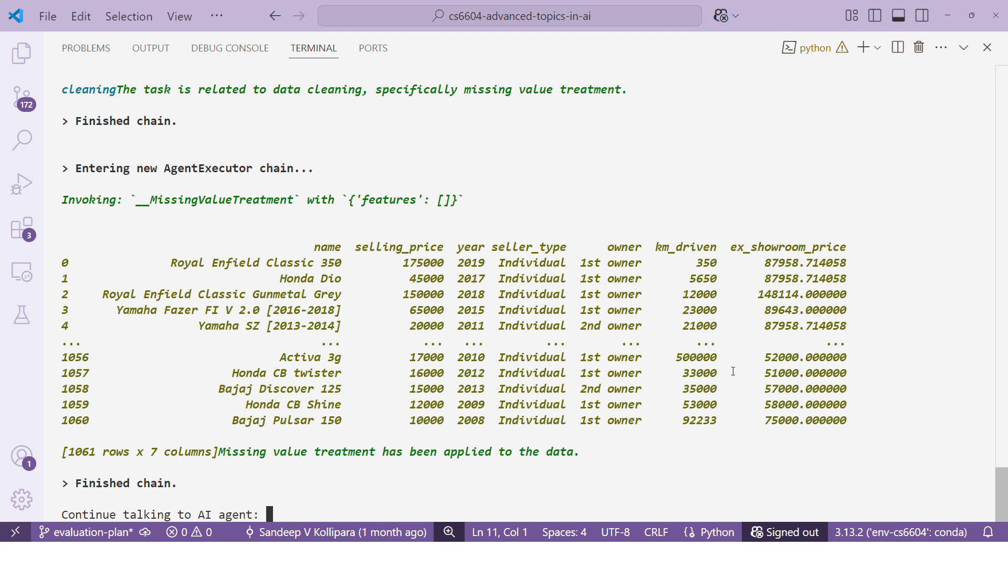
Step: Check the ex_showroom_price values of rows 0 and 1 after the treatment, and submit "scale the data" to the agent
drag(765, 263, 850, 268)
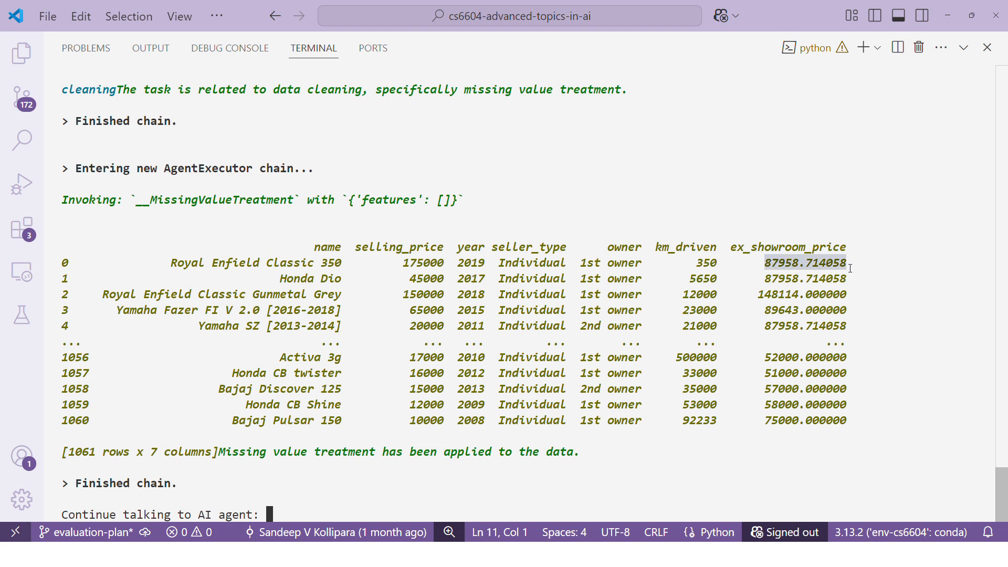
drag(761, 279, 849, 280)
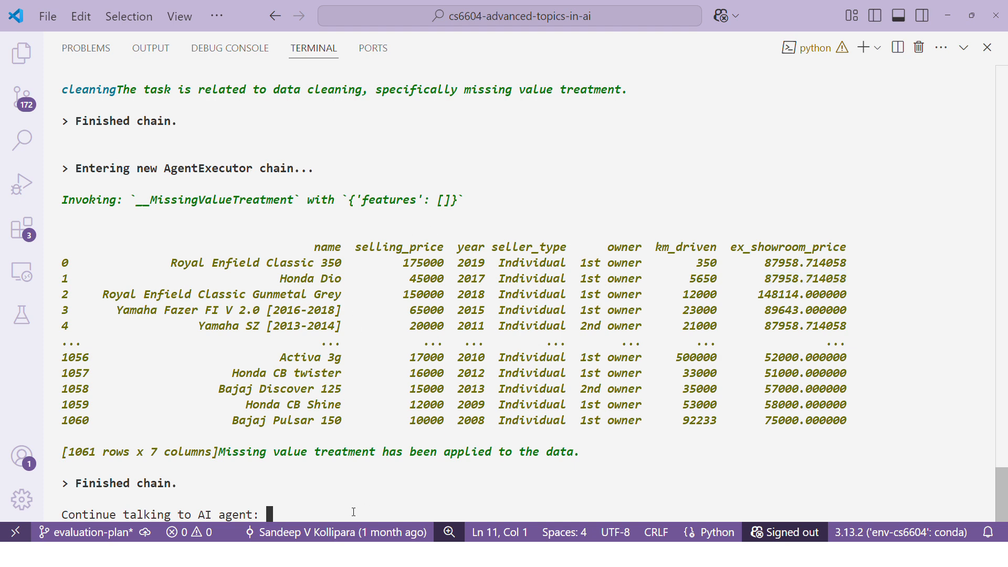
text(scale the data)
key(Return)
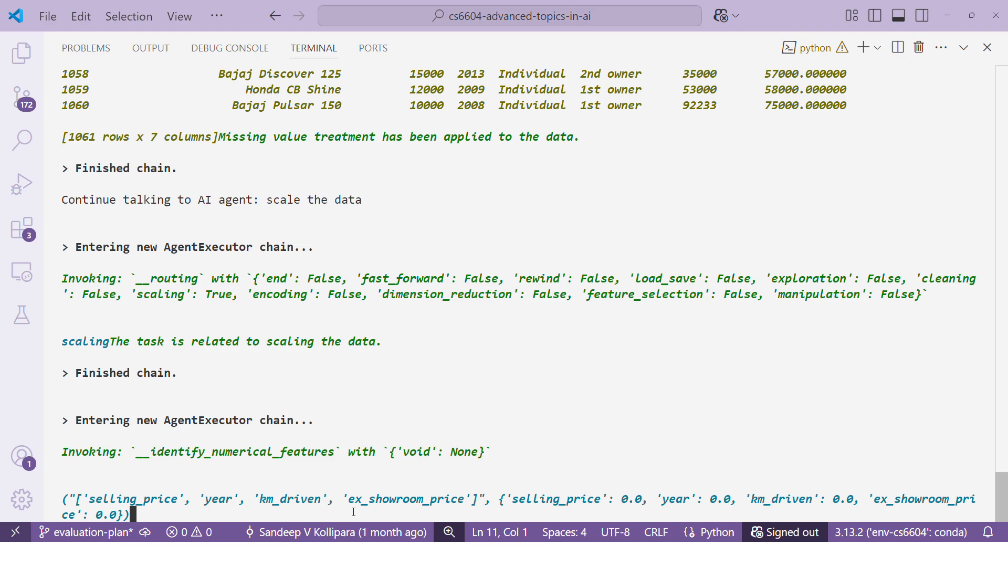
Step: View the Scaling slide in PowerPoint, and return to Visual Studio Code to examine the identified numerical features and their p-values
key(alt+Tab)
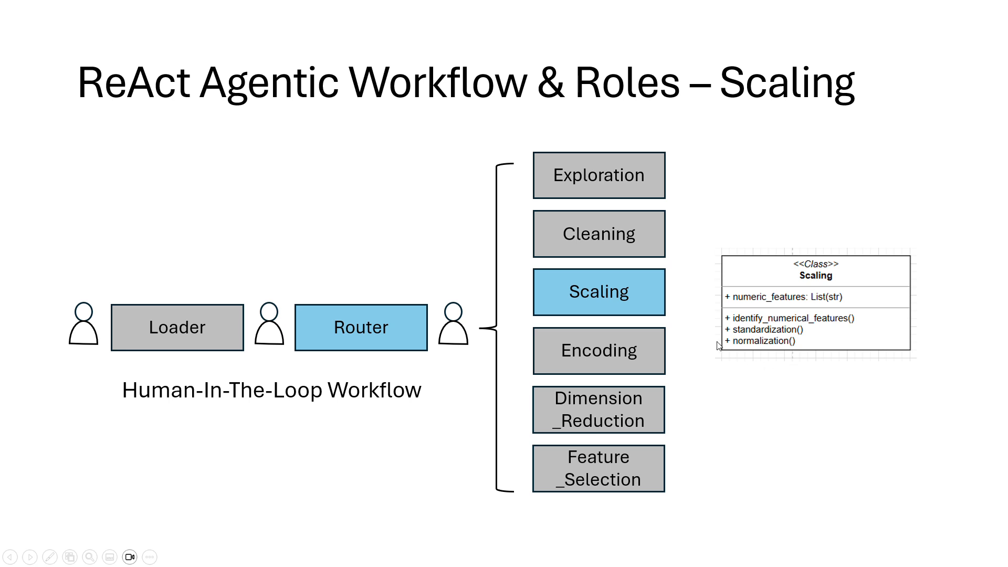
key(alt+Tab)
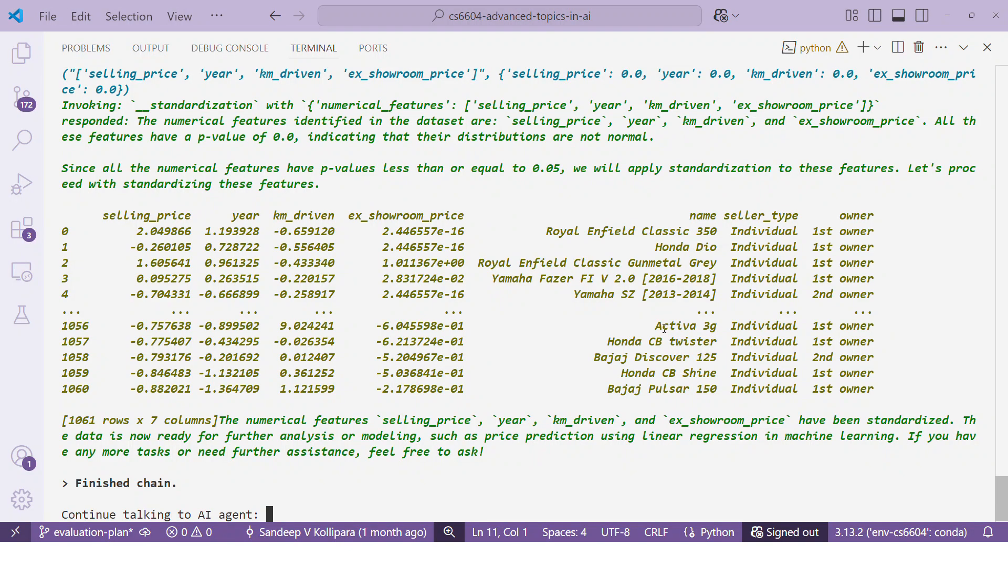
drag(71, 74, 127, 89)
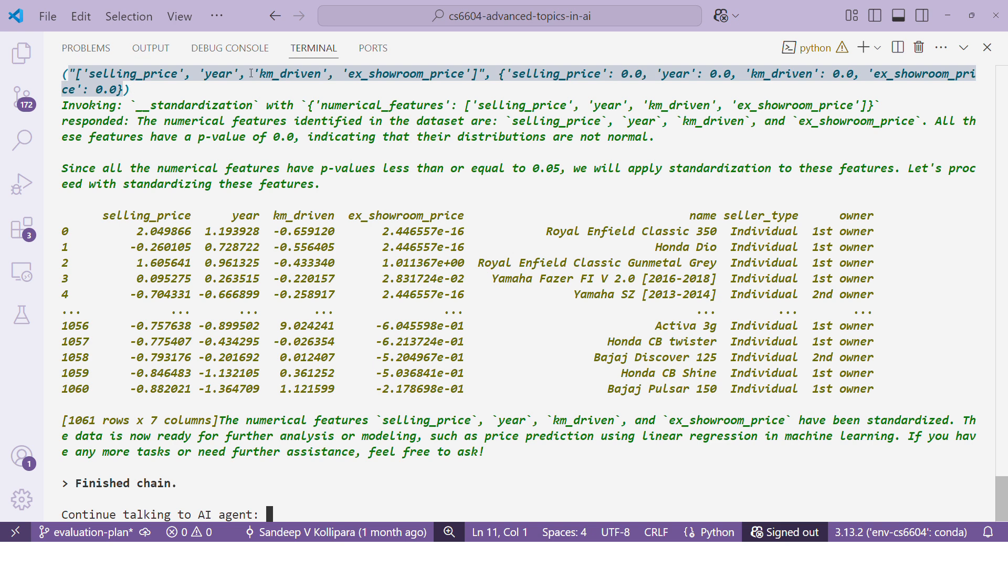
click(633, 85)
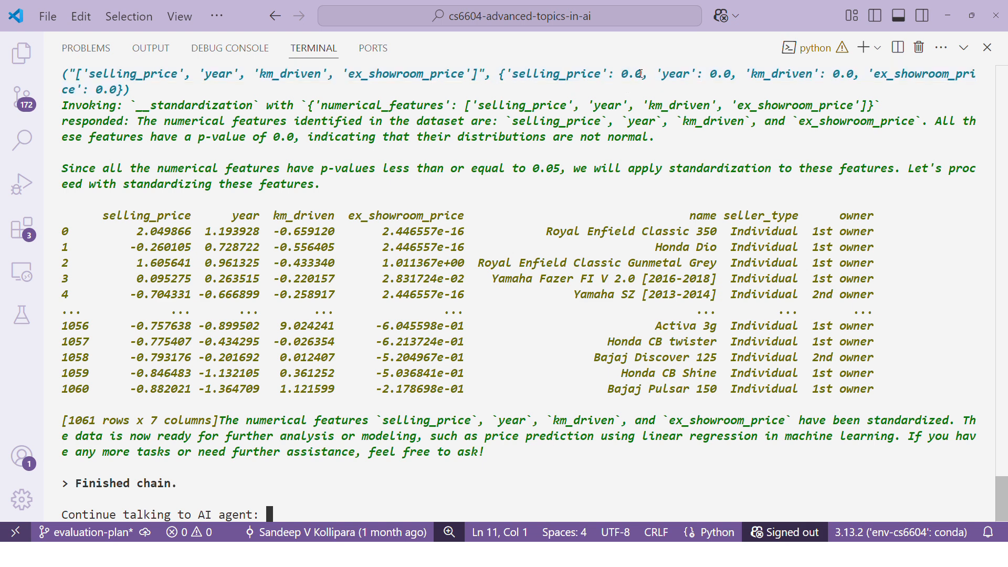
drag(642, 75, 623, 75)
text("['selling_price', 'year', 'km_driven', 'ex_showroom_price']", {'selling_price': 0.0, 'year': 0.0, 'km_driven': 0.0, 'ex_showroom_price': 0.0})
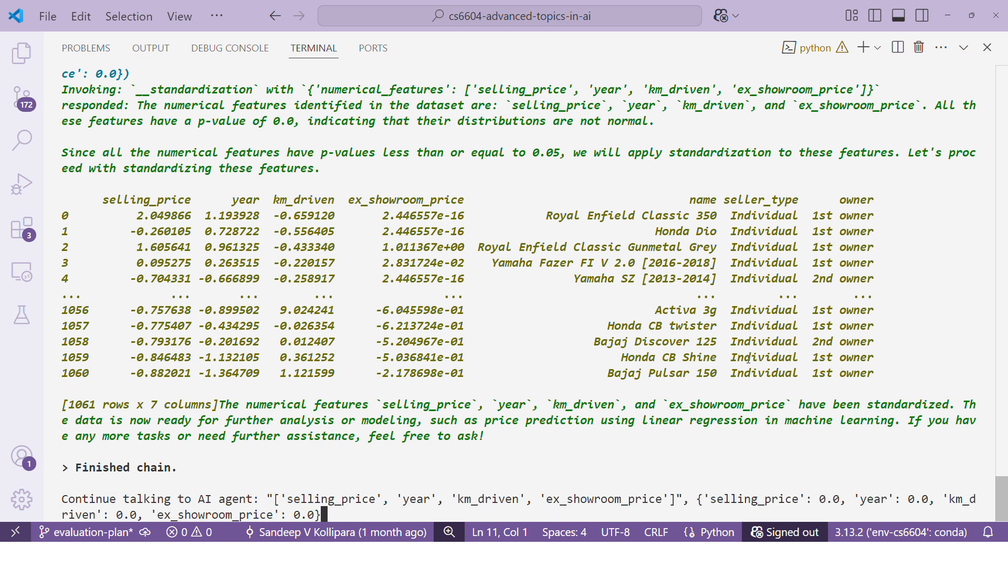
key(Up)
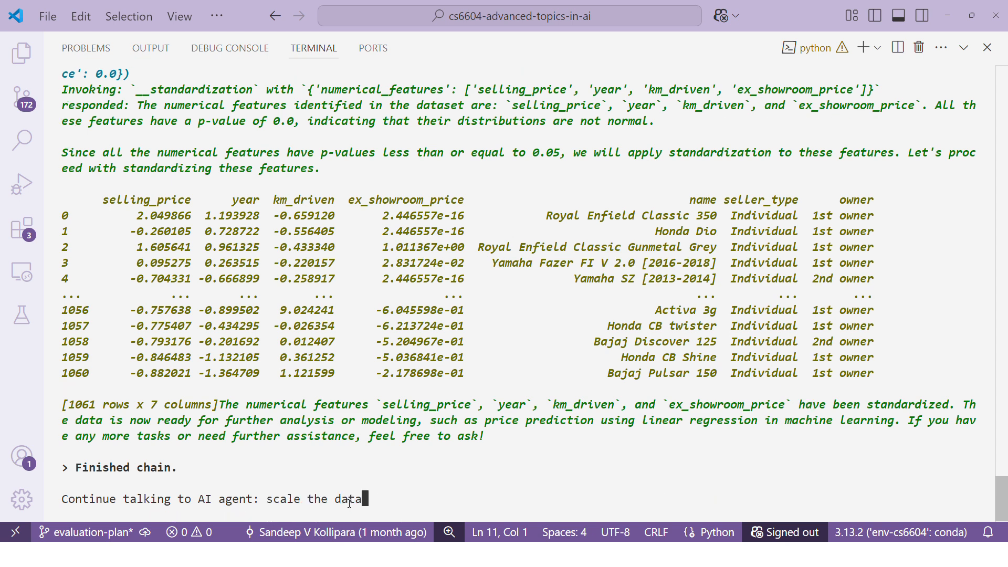
key(BackSpace)
key(BackSpace)
key(BackSpace)
key(BackSpace)
key(BackSpace)
key(BackSpace)
key(BackSpace)
key(BackSpace)
key(BackSpace)
key(BackSpace)
key(BackSpace)
key(BackSpace)
key(BackSpace)
key(BackSpace)
Step: Review the features' p-values and the agent's reasoning for choosing standardization in the scaling output
scroll(699, 187, up, 3)
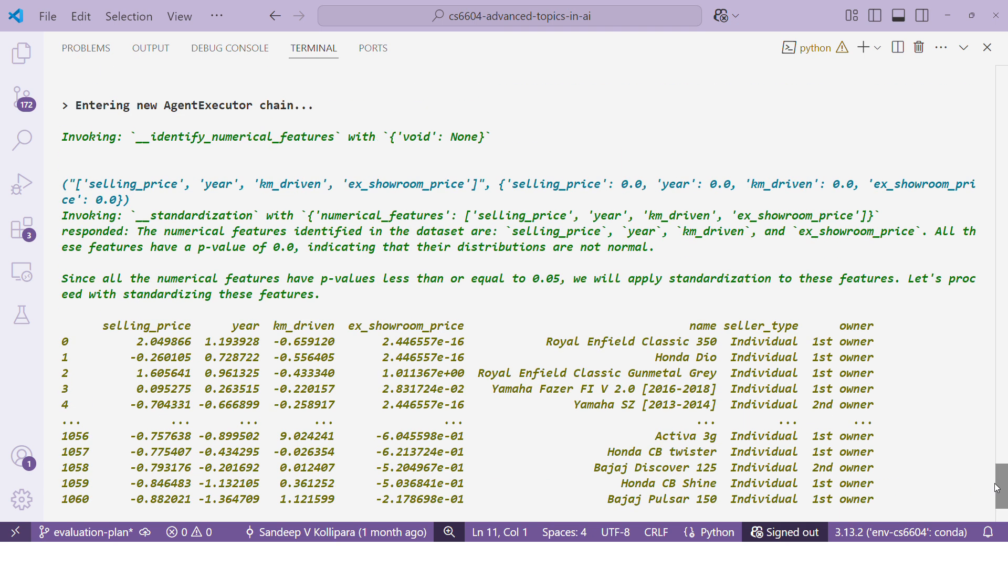
drag(634, 185, 748, 203)
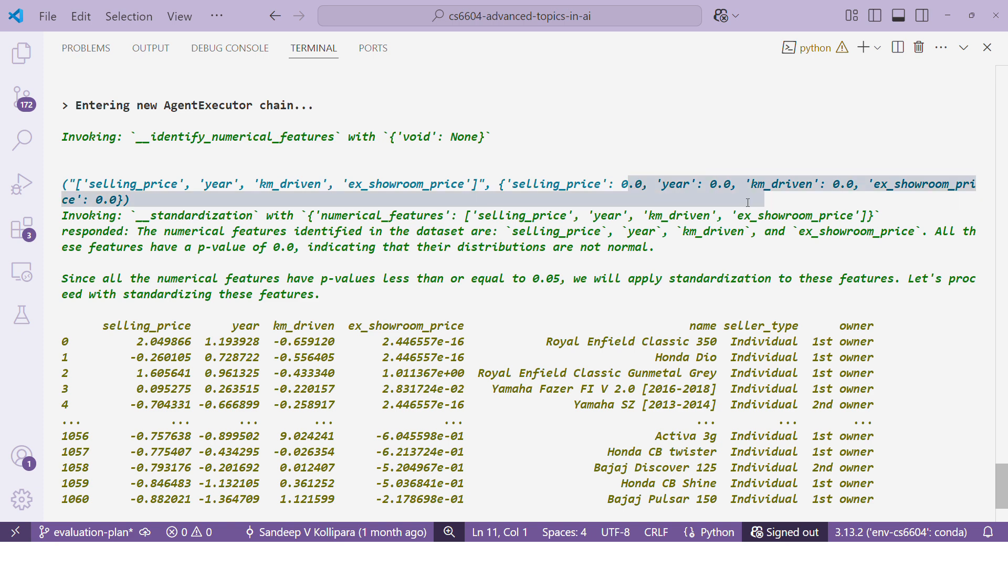
click(494, 276)
drag(321, 279, 527, 296)
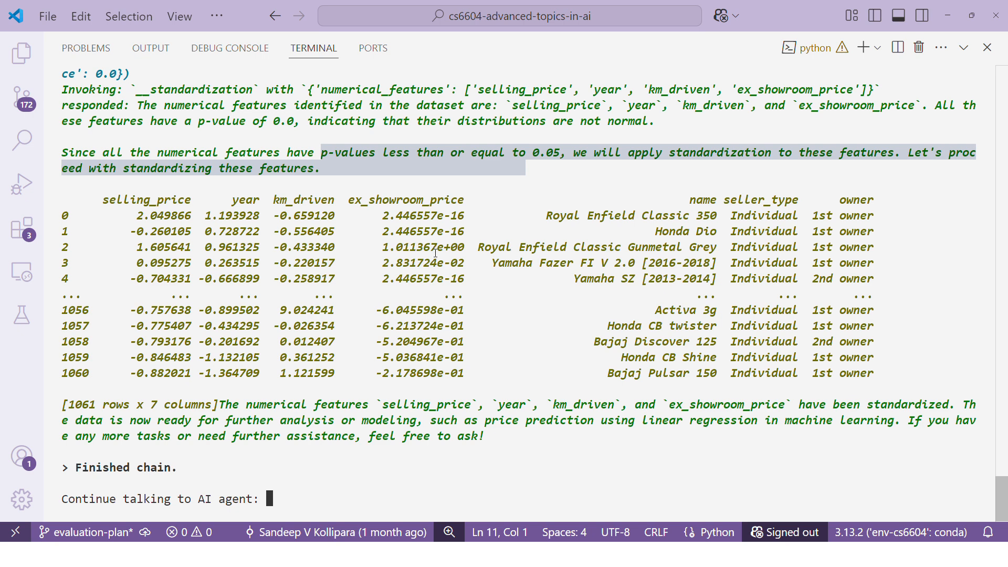
click(376, 464)
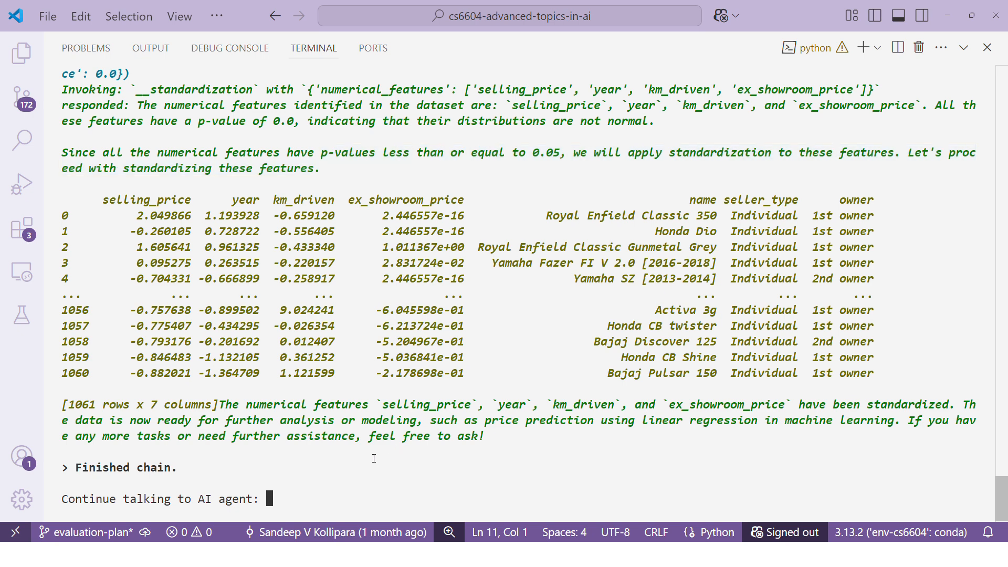
Step: Submit "encode the data" to the AI agent
text(encode the data)
key(Return)
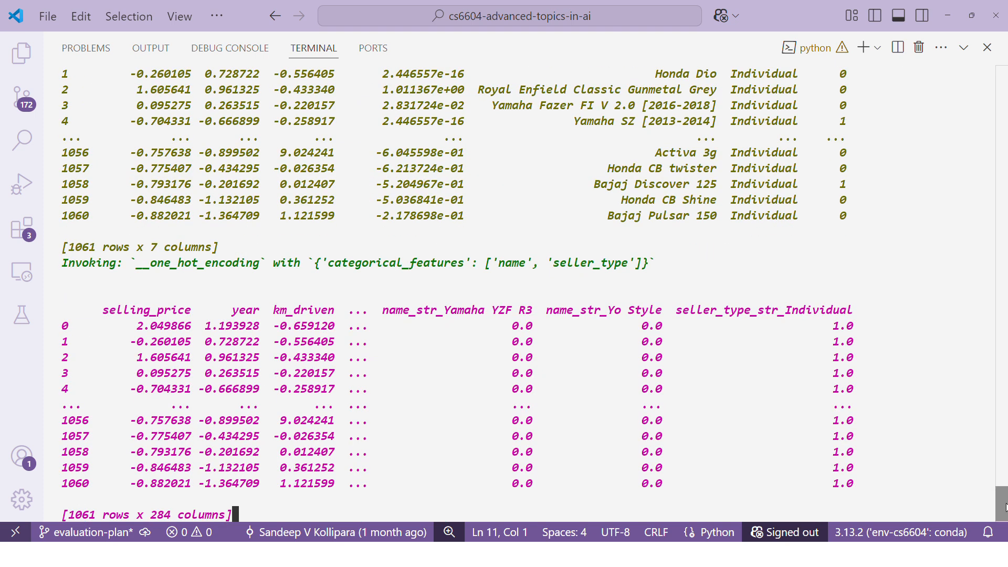
Step: Review the categorical features the agent identified in the encoding output, including the owner feature and its label encoding
drag(1005, 512, 1005, 464)
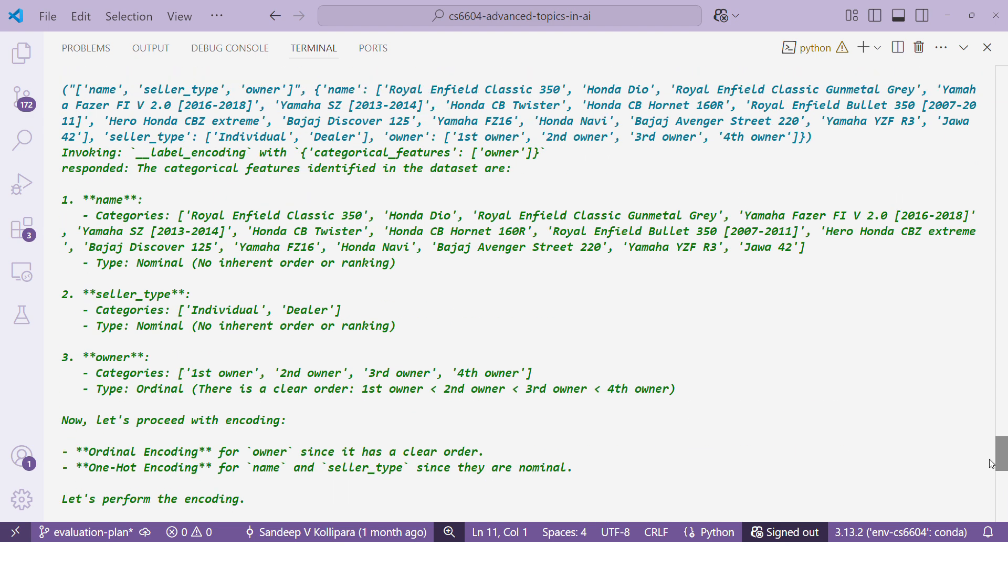
drag(64, 89, 813, 139)
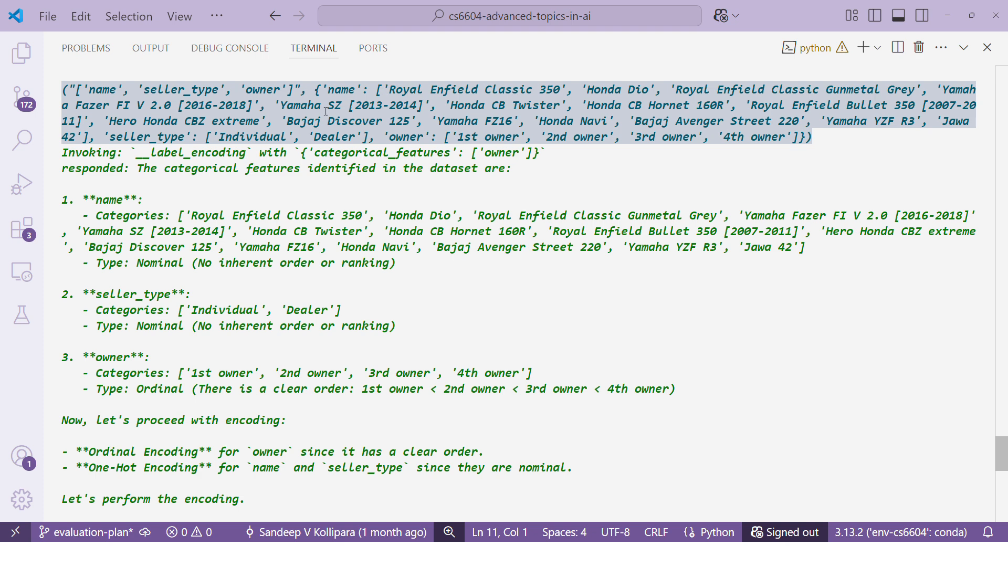
click(122, 91)
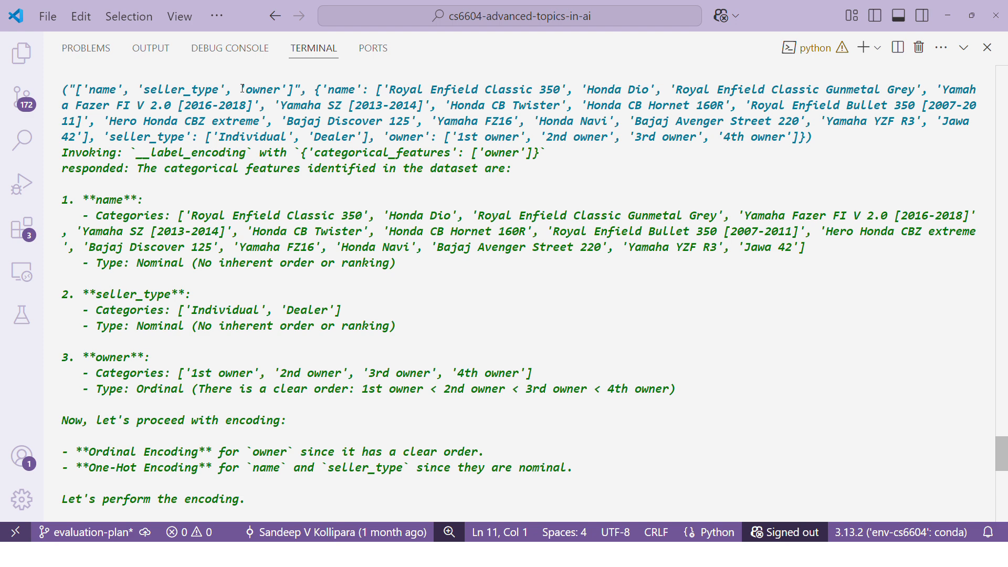
drag(240, 89, 289, 91)
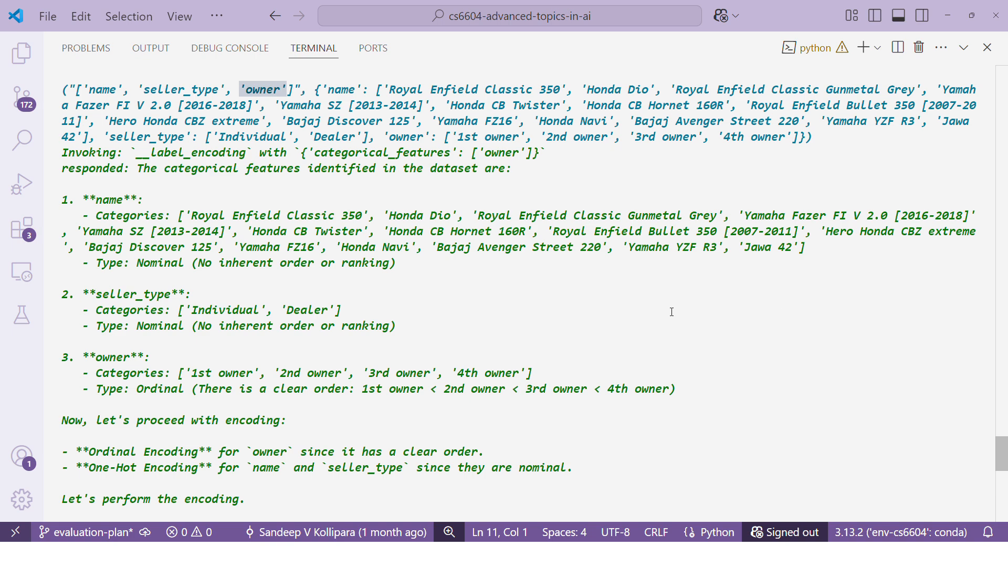
drag(1003, 446, 1003, 502)
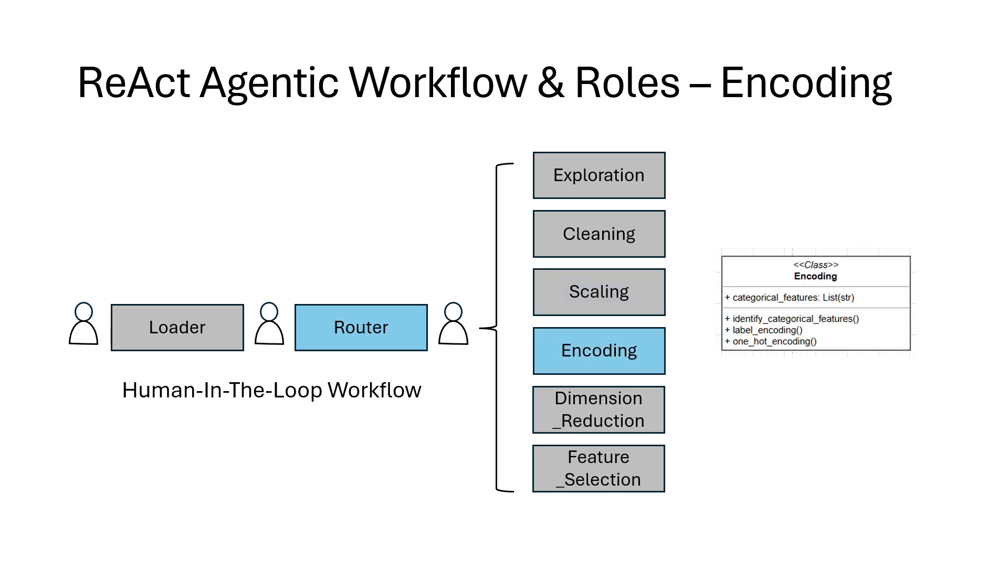
Step: View the Encoding slide and its class methods in PowerPoint, and return to Visual Studio Code
click(790, 324)
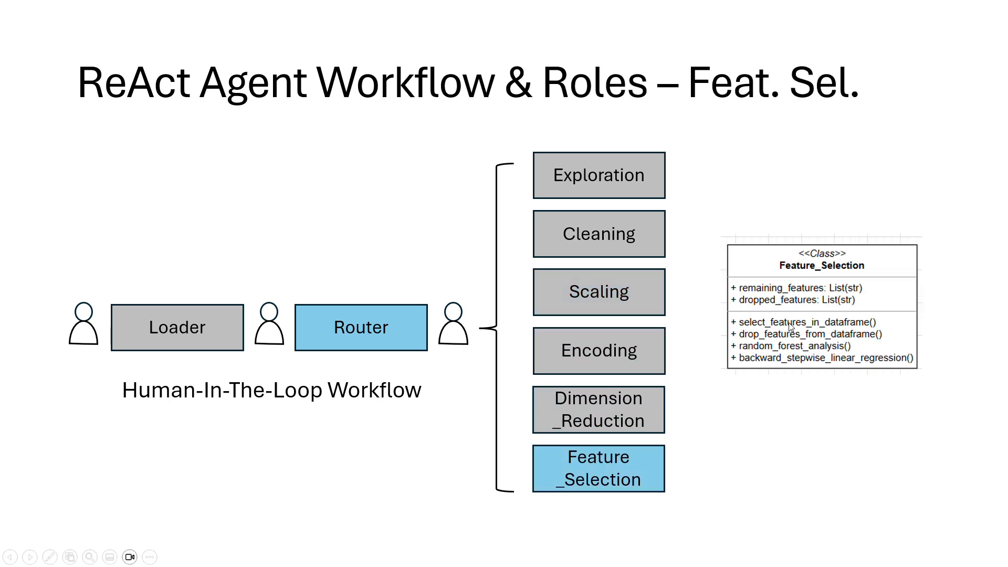
key(Left)
key(Left)
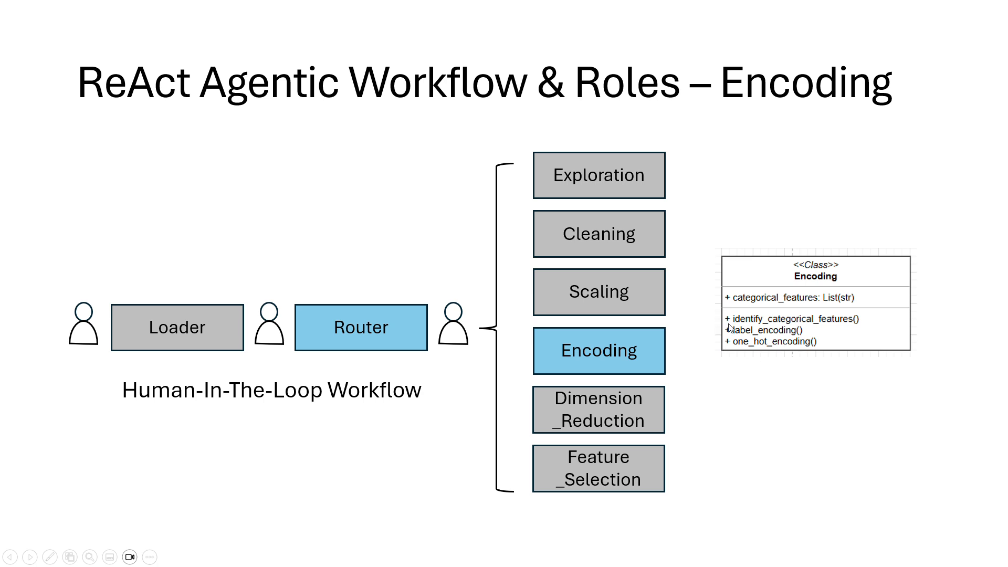
key(alt+Tab)
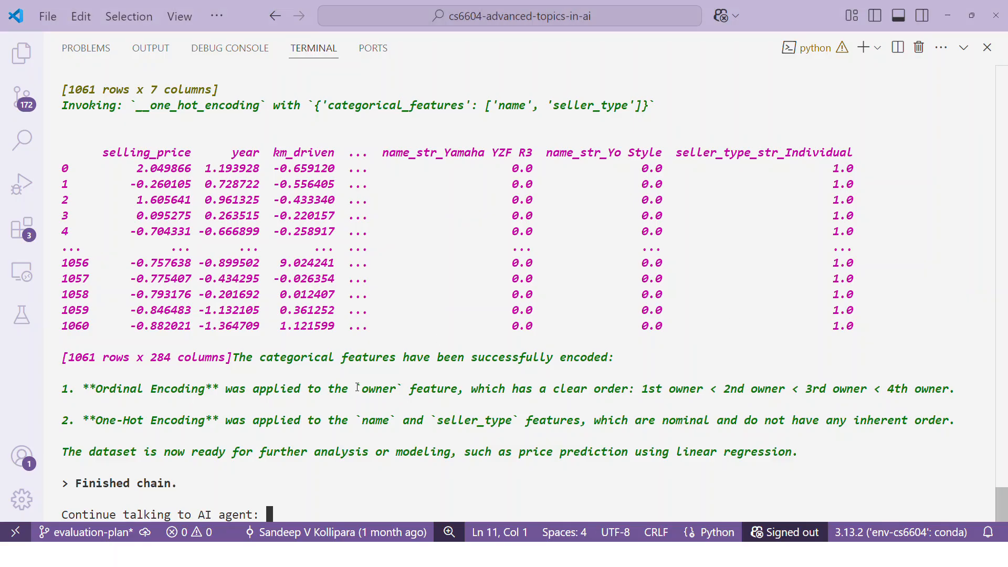
Step: Examine the encoding summary for ordinal encoding of owner and one-hot encoding of name and seller_type
drag(358, 387, 402, 390)
drag(643, 388, 957, 394)
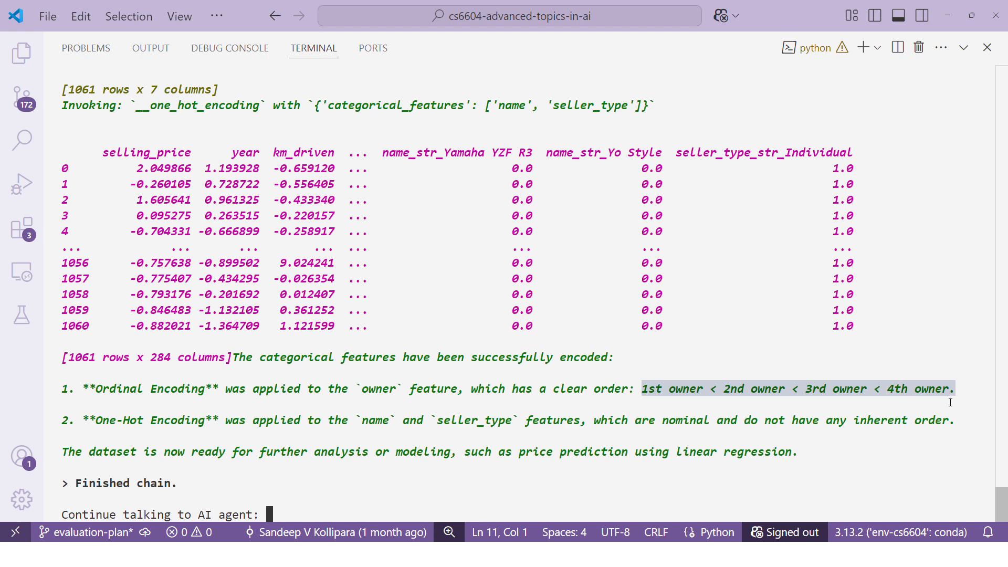
click(798, 396)
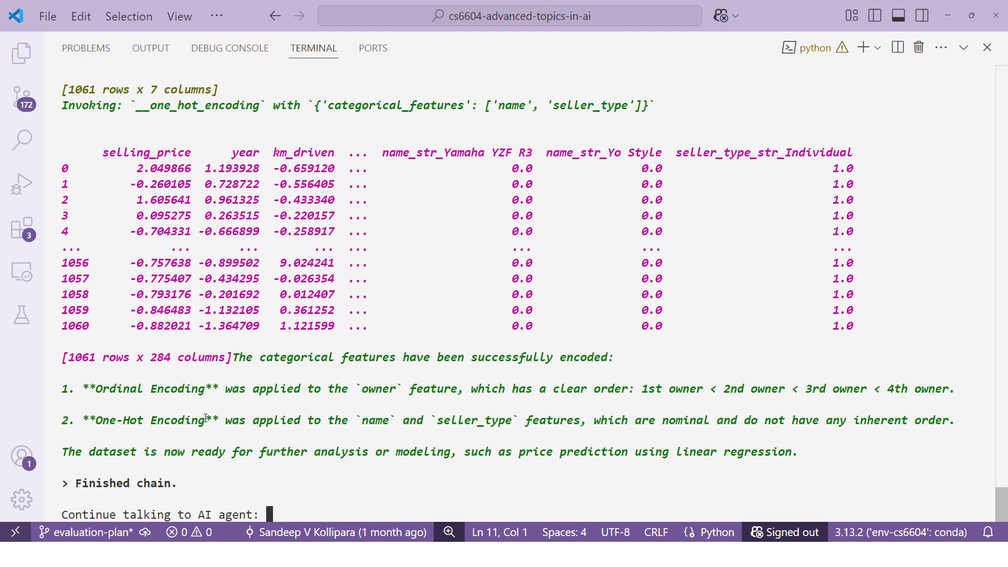
drag(358, 389, 403, 389)
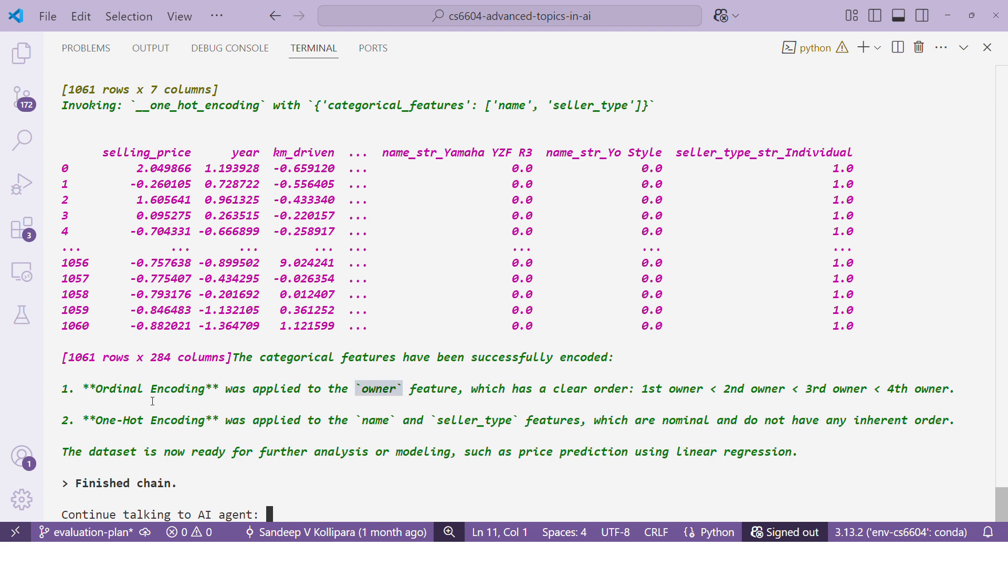
drag(150, 389, 219, 393)
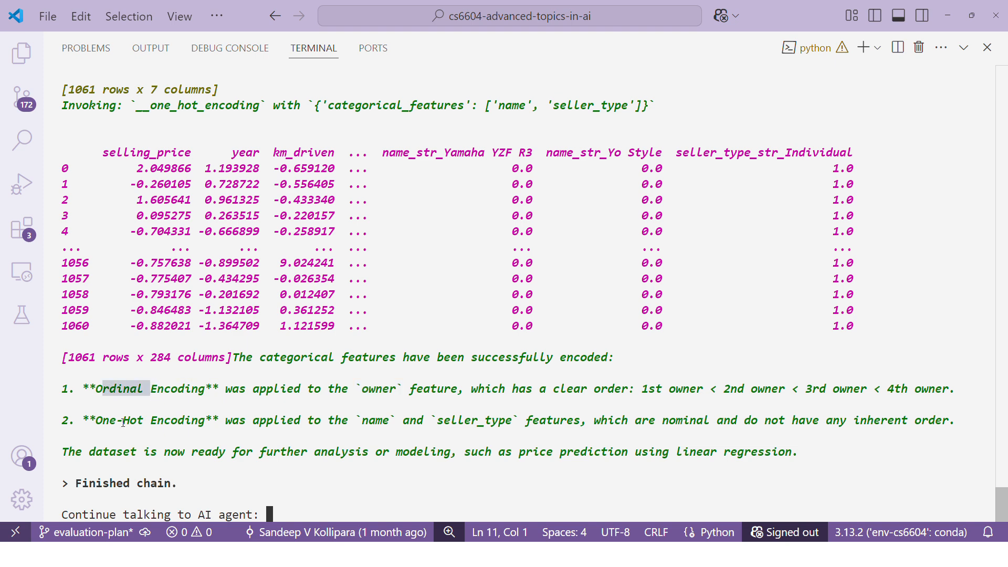
drag(96, 420, 204, 421)
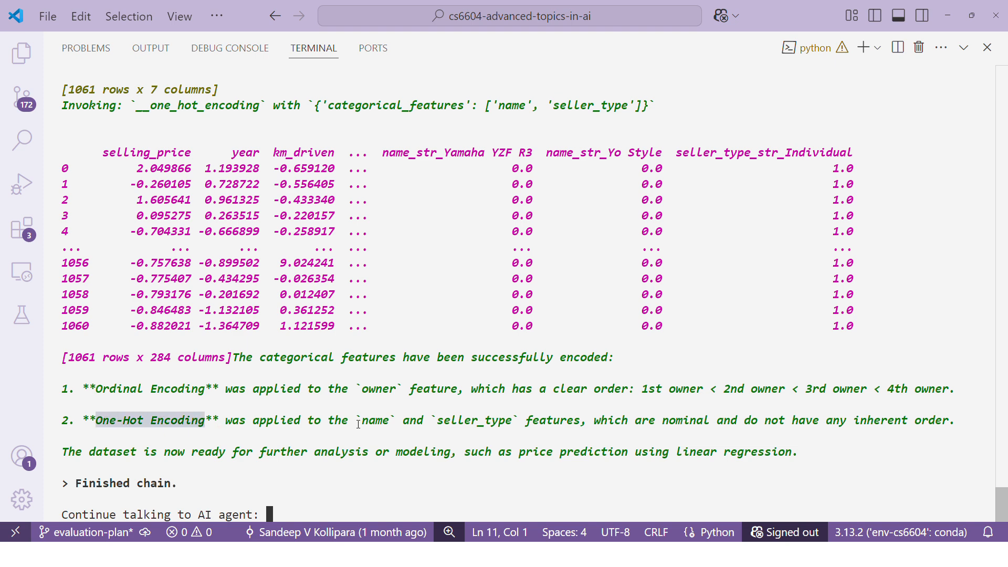
drag(359, 423, 538, 419)
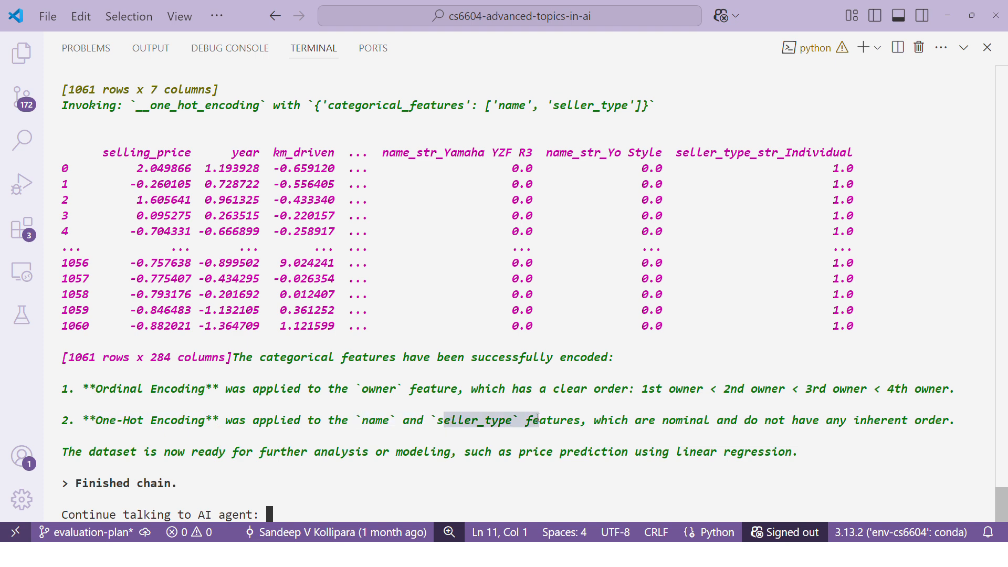
drag(356, 422, 396, 421)
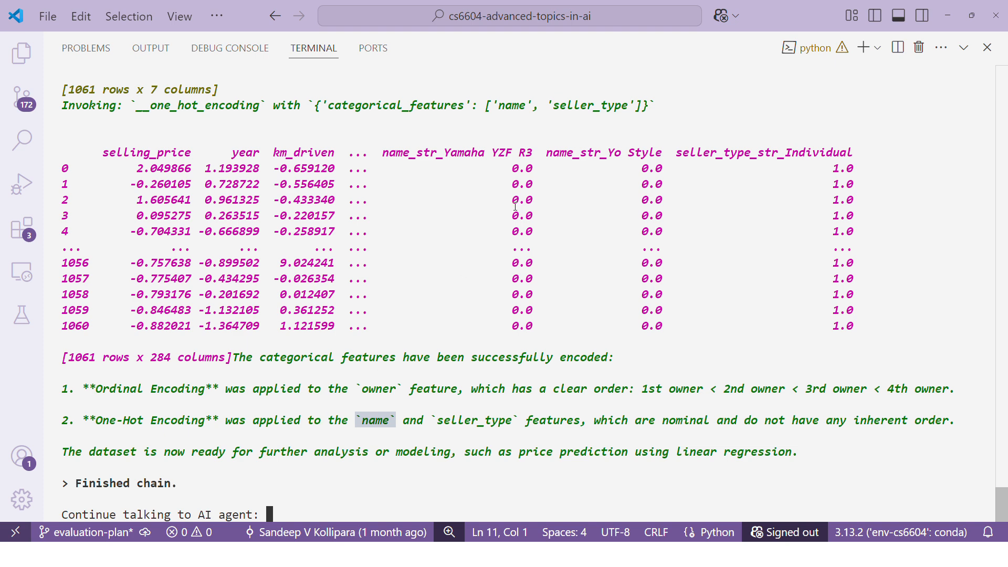
click(301, 486)
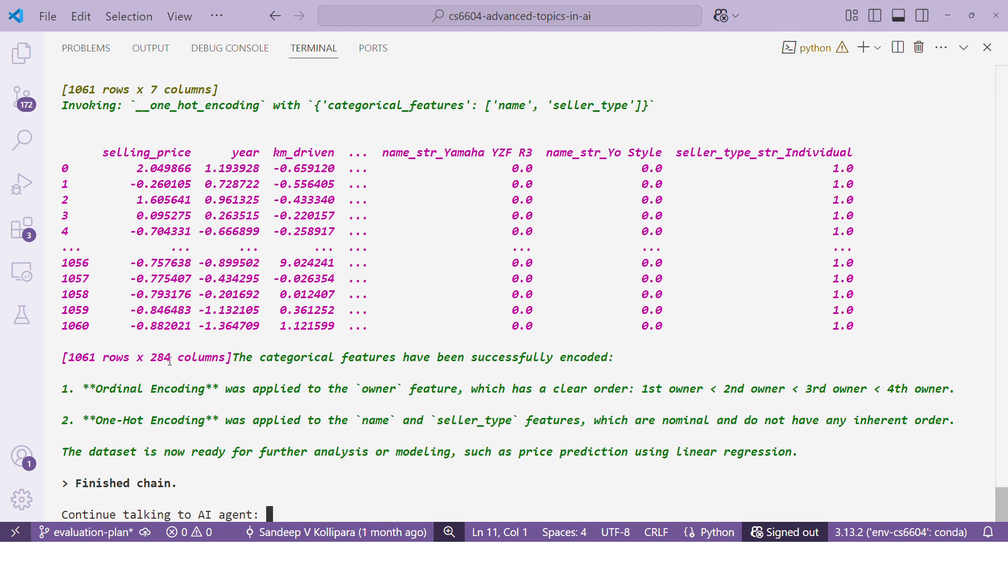
Step: Compare the dataset's column counts before and after the one-hot encoding
drag(151, 360, 178, 359)
drag(171, 90, 143, 90)
drag(151, 357, 191, 357)
Step: Submit "go back" to the AI agent to rewind the encoding
click(289, 498)
text(g)
text(o back)
key(Return)
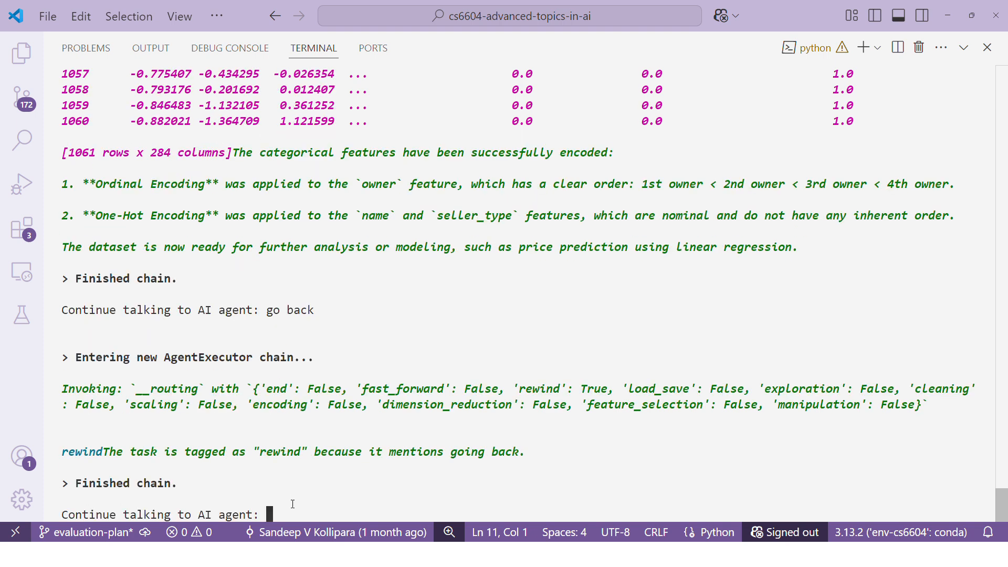
Step: Ask the AI agent "what are the columns in the data?"
text(what are the columns )
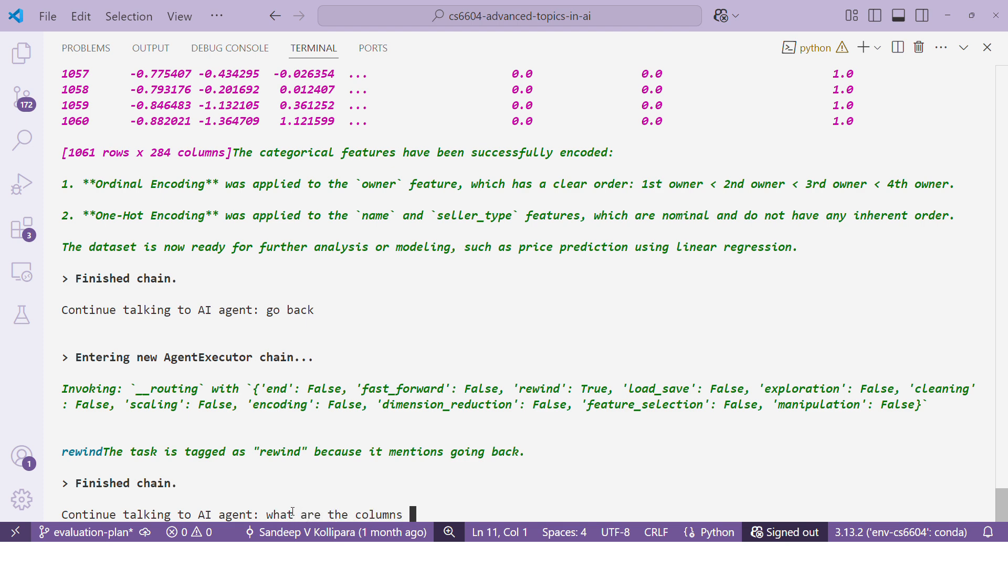
text(in the data?)
key(Return)
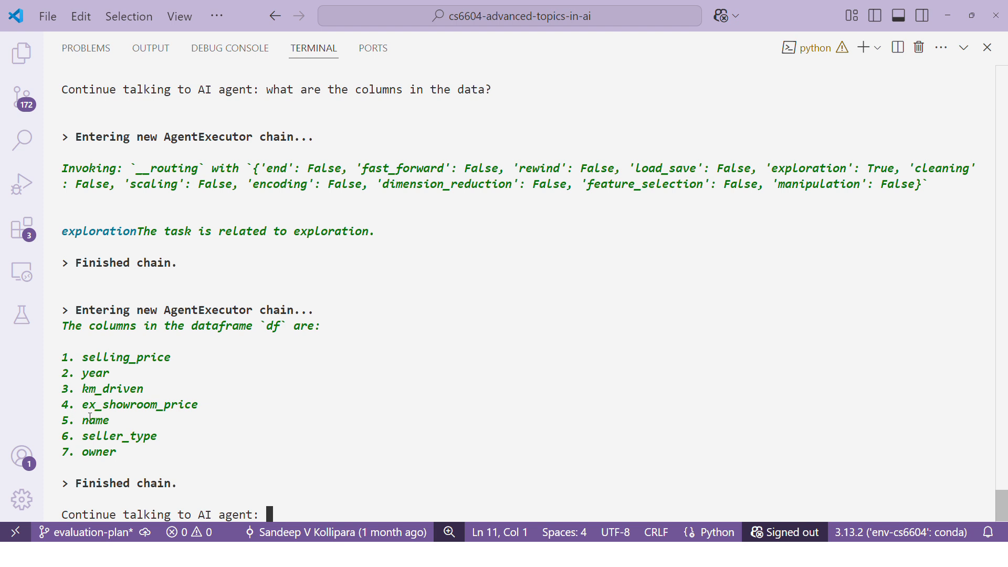
Step: Locate the name feature in the column list and submit "drop name column" to the AI agent
drag(84, 416, 133, 417)
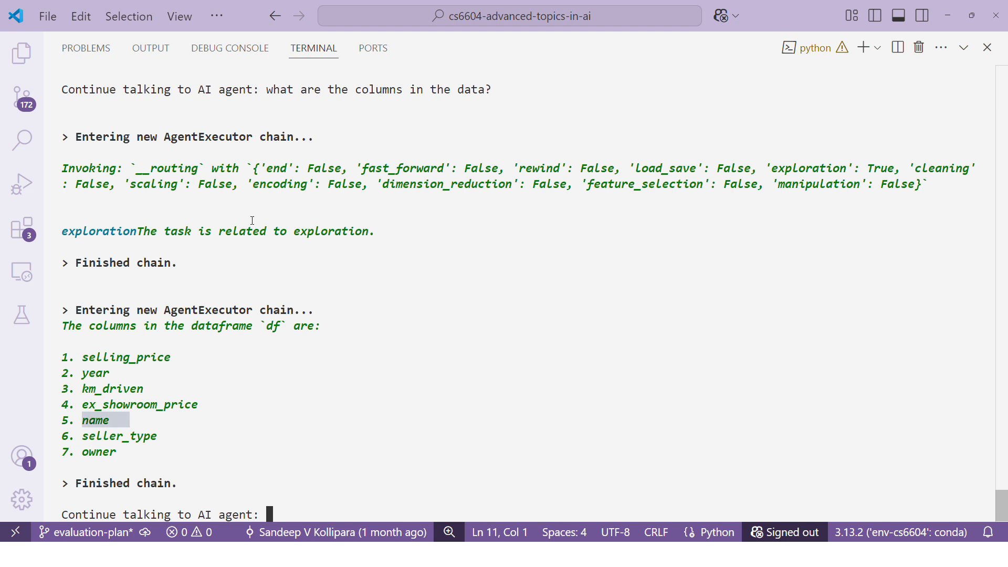
click(300, 492)
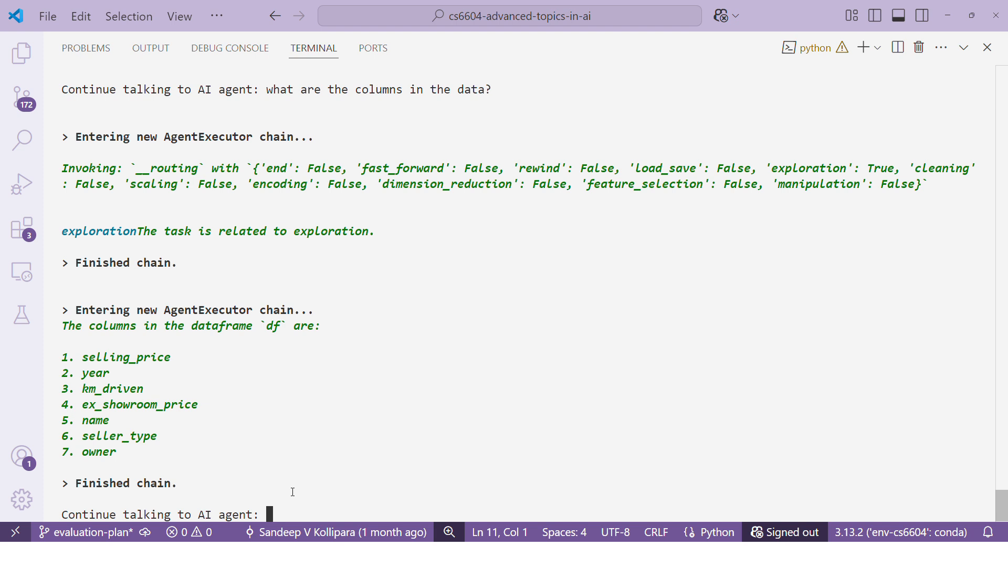
text(drop no)
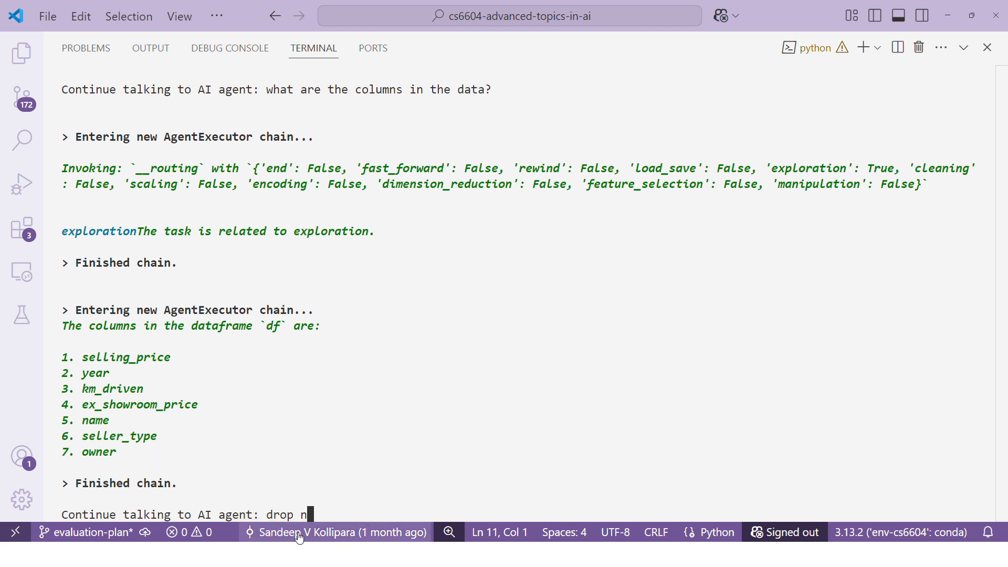
text(me column)
key(Return)
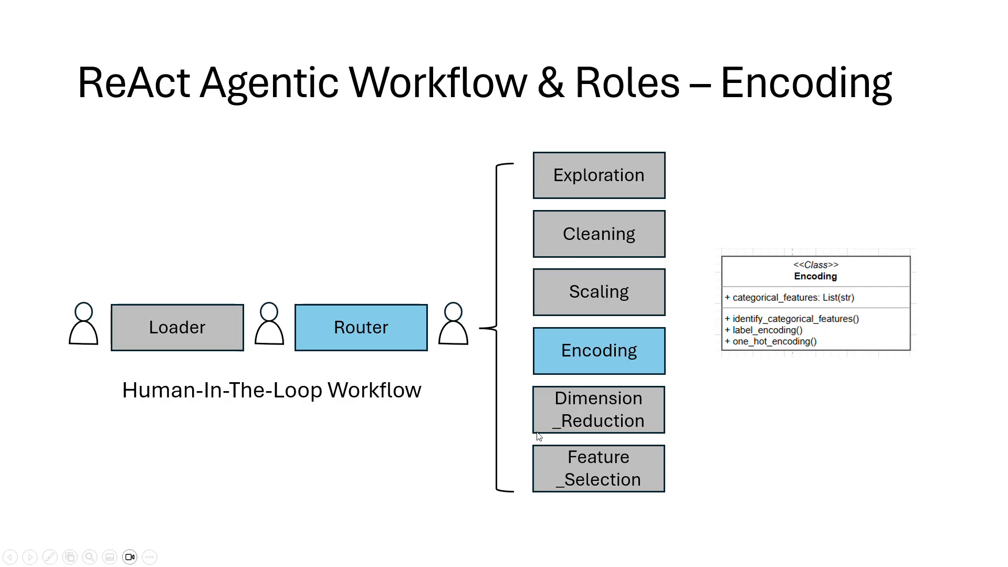
Step: View the Feature Selection slide in PowerPoint, and return to Visual Studio Code to review the agent's output for dropping the name column
key(Right)
key(Right)
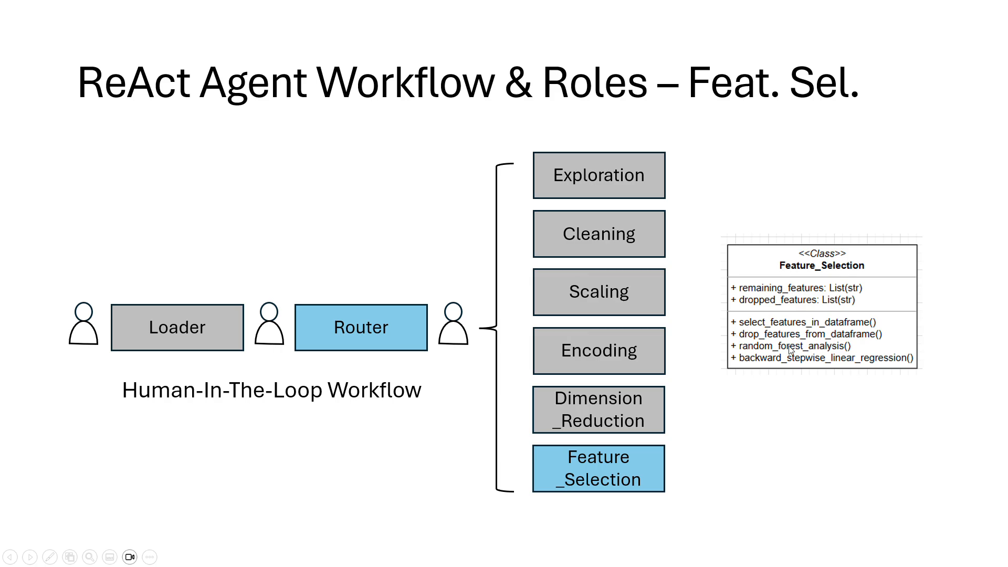
key(alt+Tab)
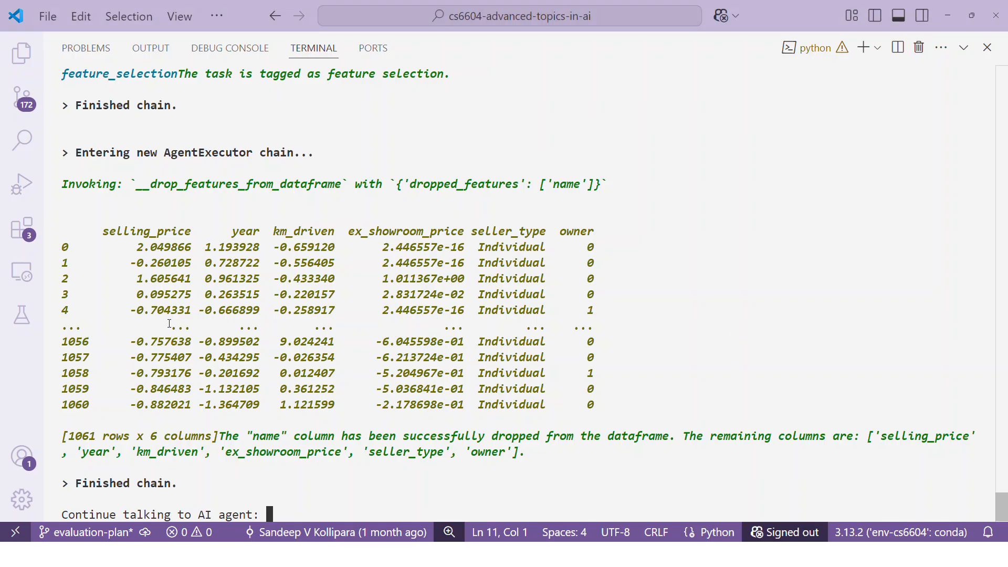
drag(67, 78, 180, 78)
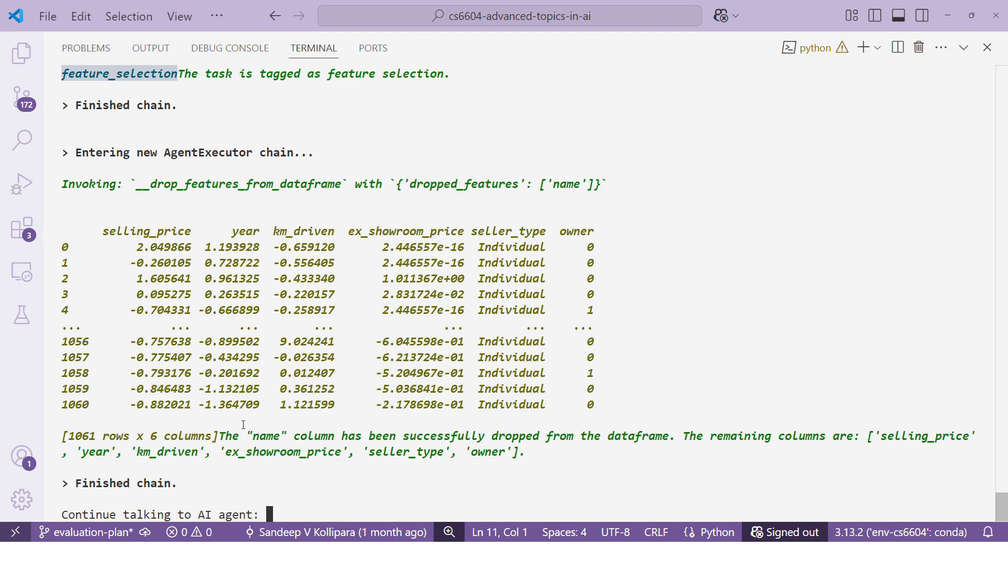
drag(225, 439, 749, 439)
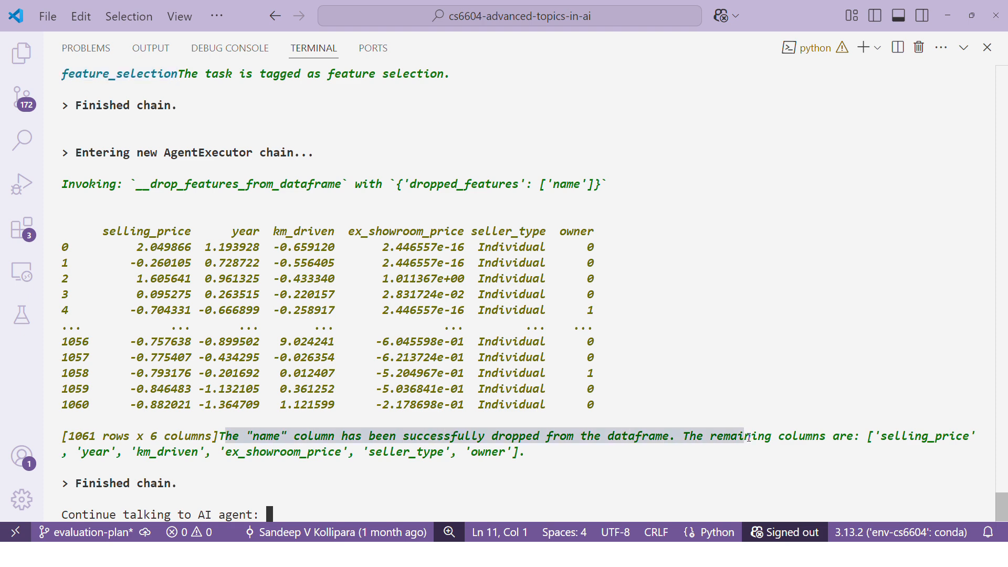
click(408, 486)
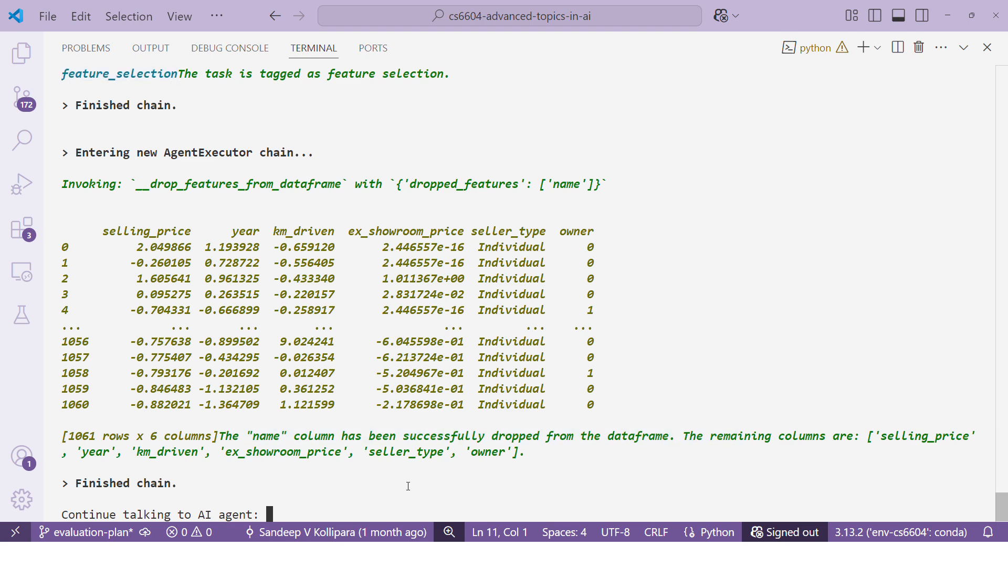
Step: Replace the recalled prompt with "encode the data" and submit it to the AI agent
key(Up)
key(BackSpace)
key(BackSpace)
key(BackSpace)
key(BackSpace)
key(BackSpace)
key(BackSpace)
key(BackSpace)
key(BackSpace)
key(BackSpace)
key(BackSpace)
key(BackSpace)
key(BackSpace)
key(BackSpace)
key(BackSpace)
key(BackSpace)
key(BackSpace)
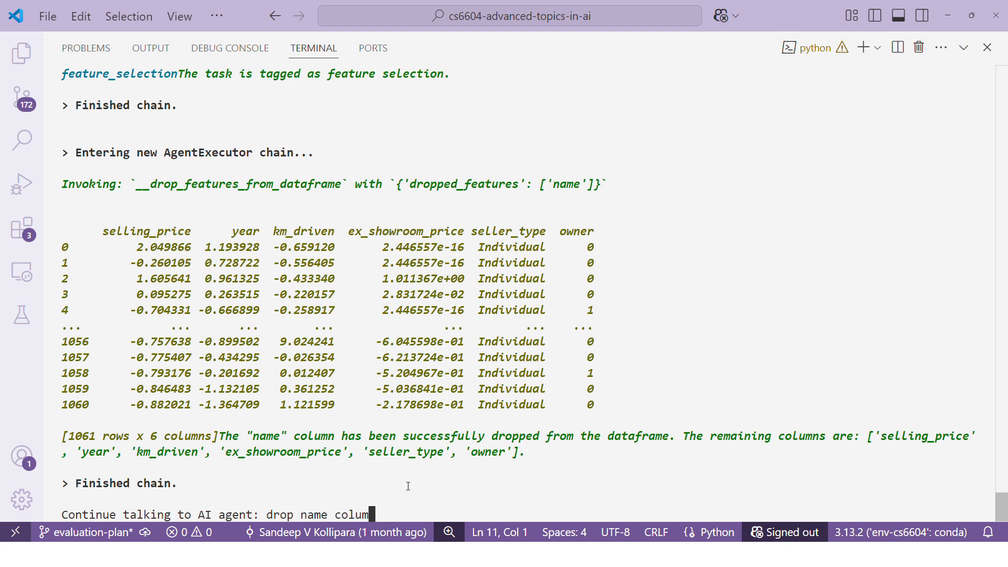
text(encode the data)
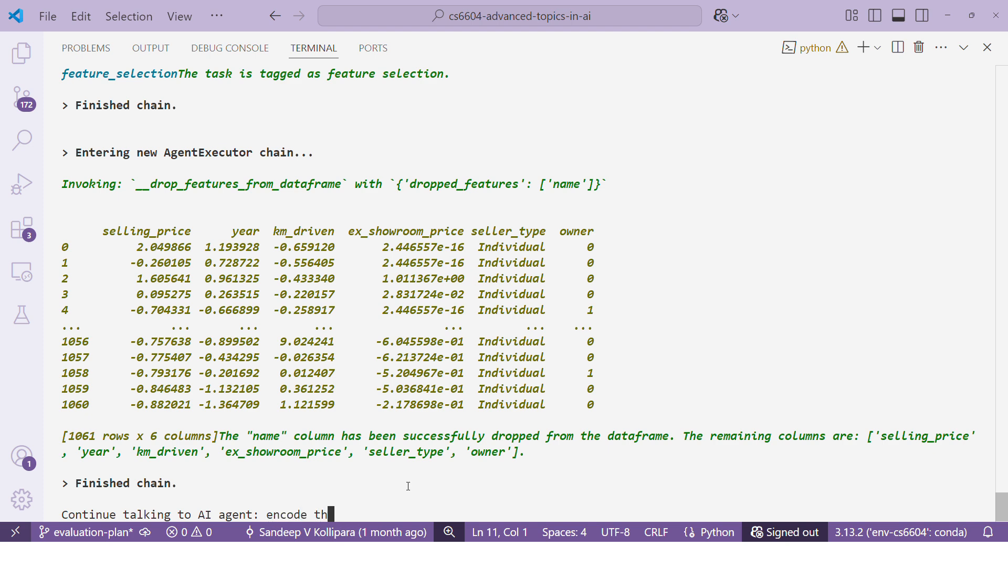
key(Return)
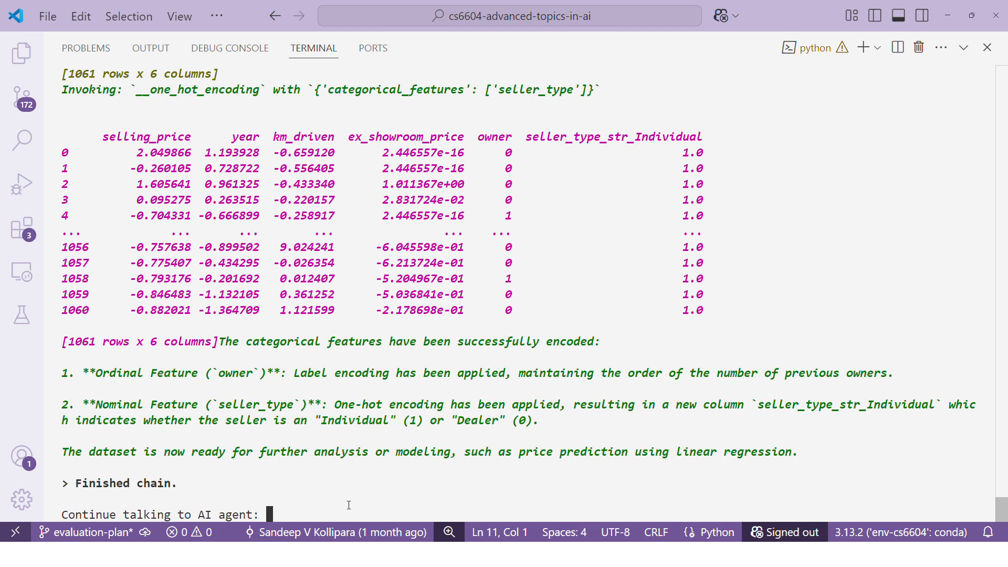
Step: Check the Feature Selection slide in PowerPoint, then back in Visual Studio Code submit "do random forest analysis with selling target" to the AI agent
key(alt+Tab)
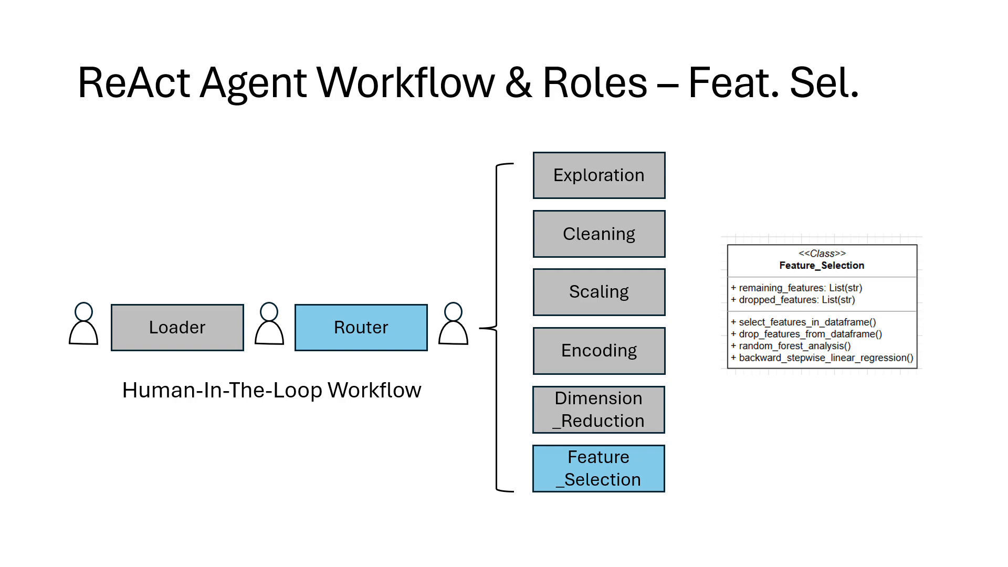
key(alt+Tab)
text(do random )
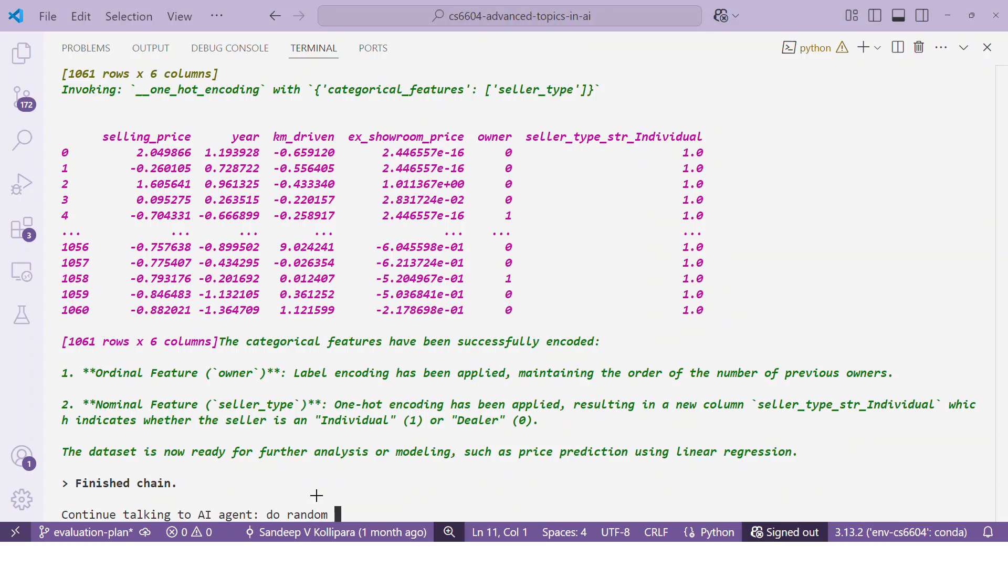
text(forest anal)
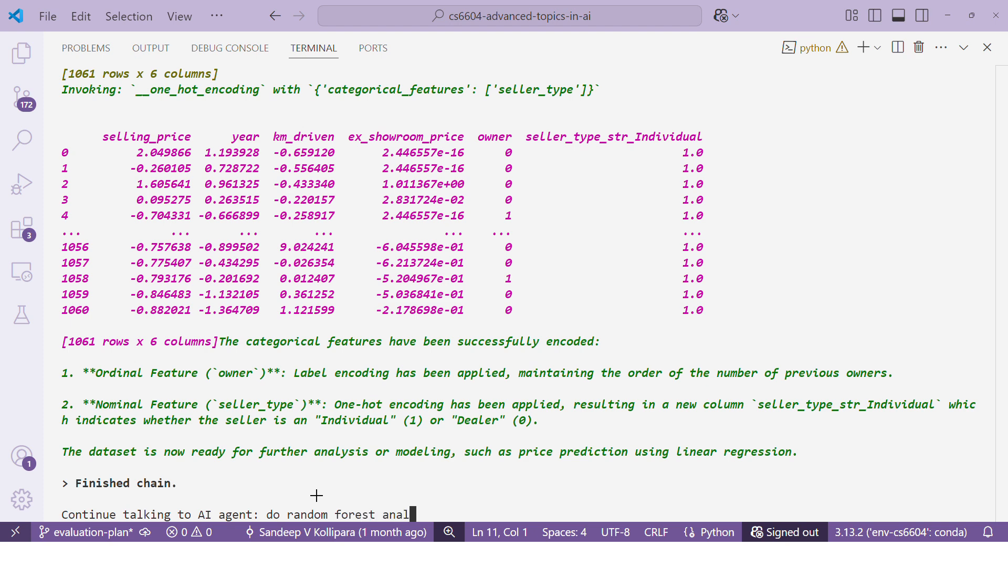
text(ysis with selling target)
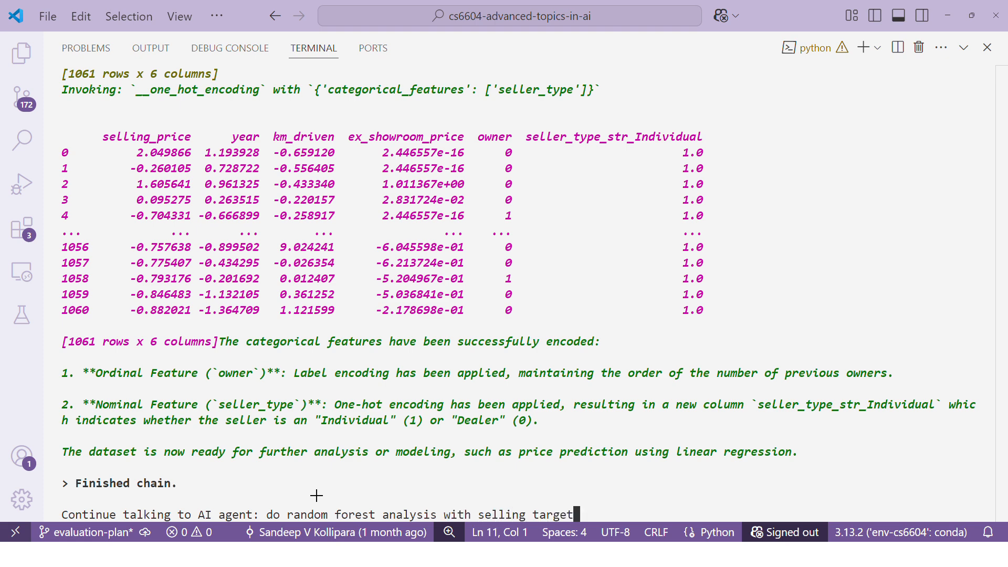
key(Return)
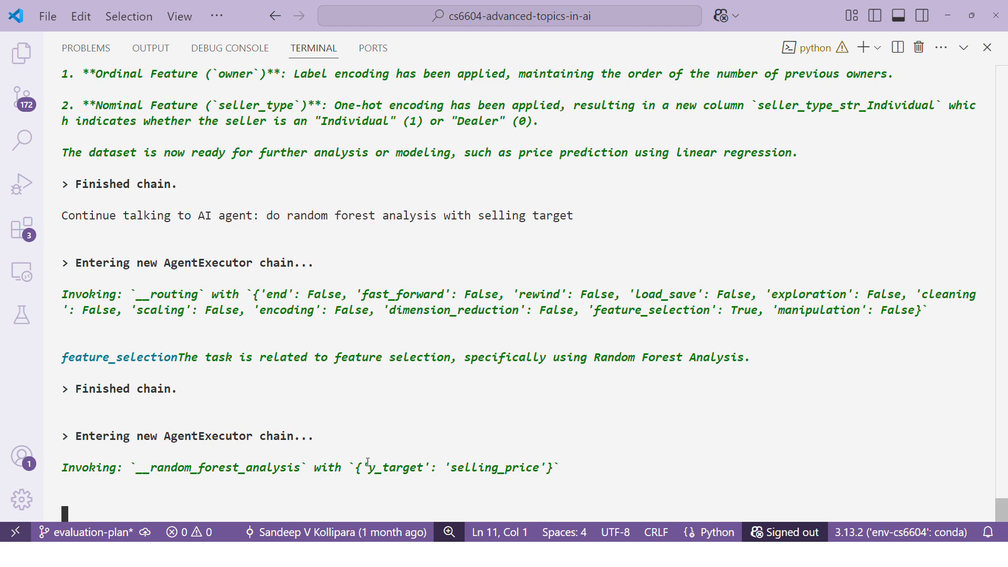
Step: Compare the y_target argument of the random forest call with the target wording in the submitted prompt
drag(367, 467, 547, 473)
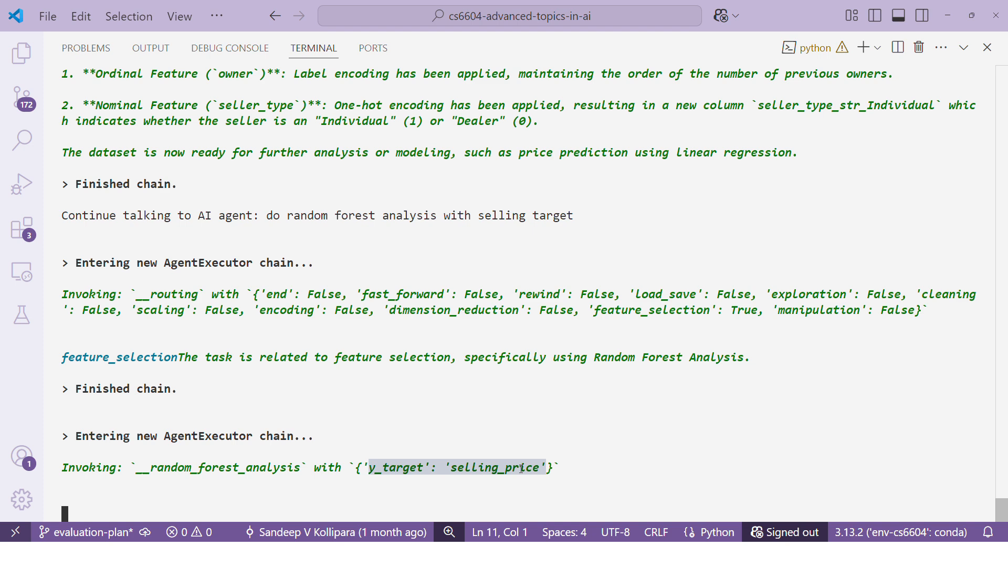
drag(483, 216, 547, 216)
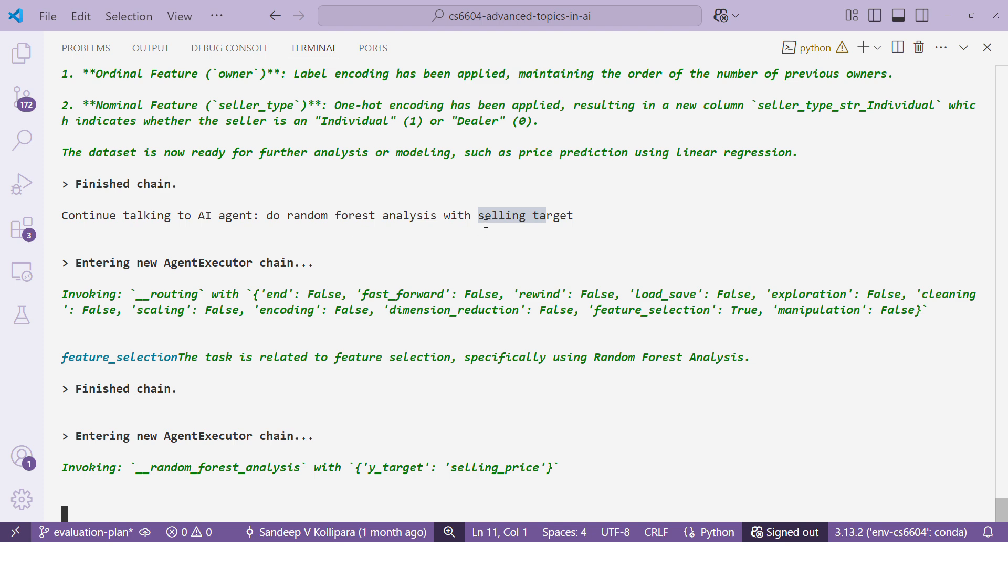
click(577, 225)
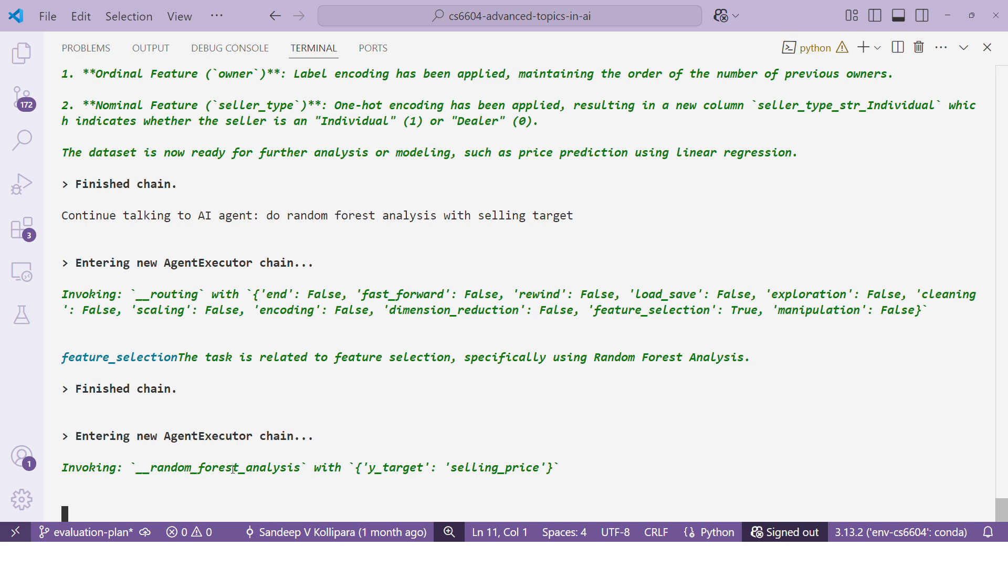
Step: Bring up the Figure 1 window, review the Feature vs. Importance chart, and close it so the agent continues
key(alt+Tab)
key(alt+Tab)
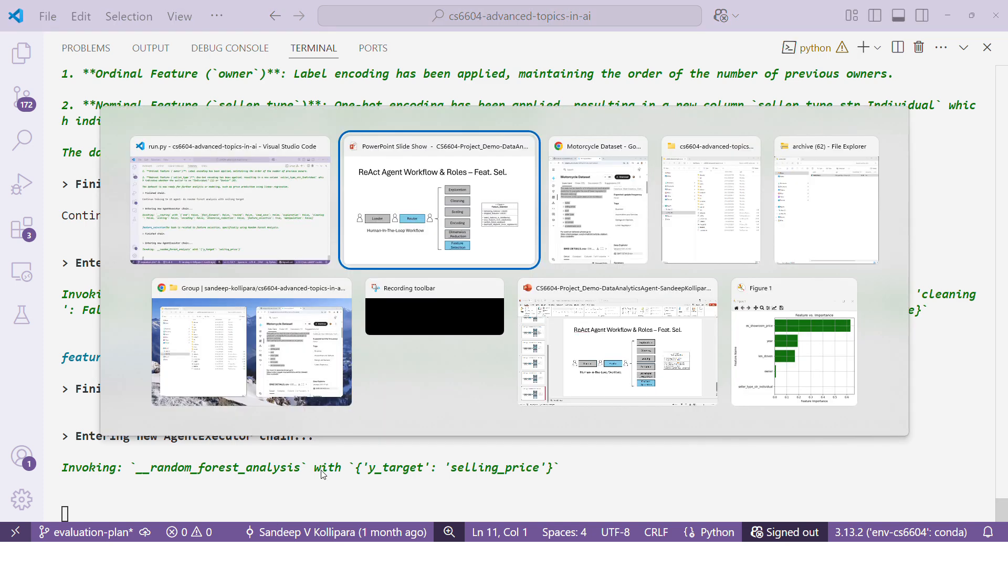
key(alt+Tab)
key(alt+Tab)
key(alt+Tab)
key(alt+Tab)
key(alt+Tab)
key(alt+Tab)
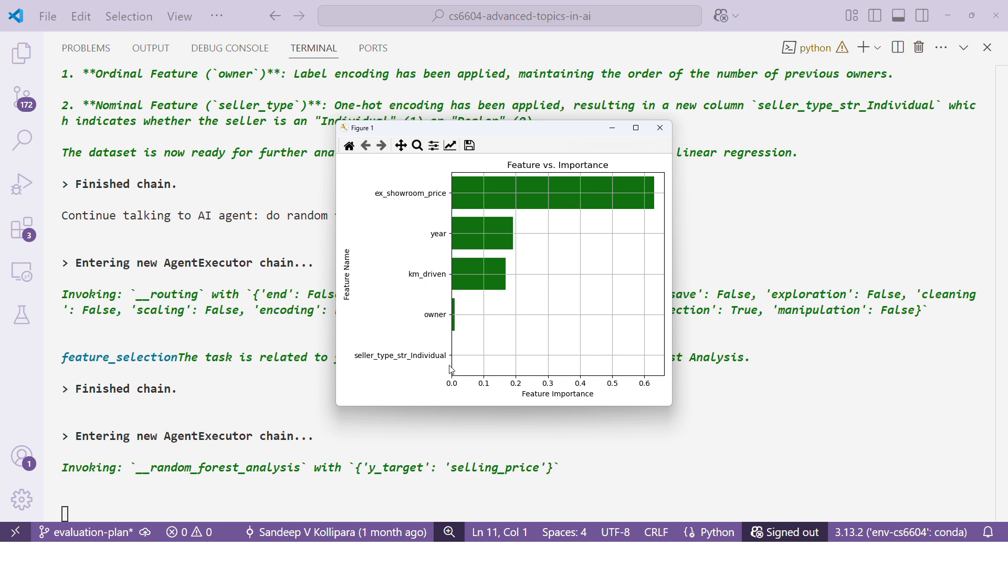
click(660, 128)
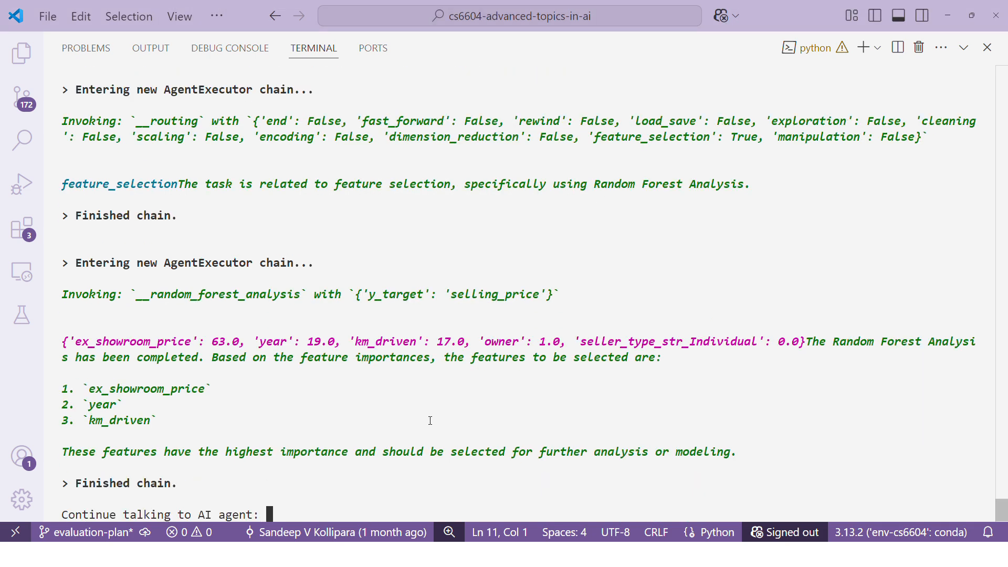
Step: Examine the random forest importance scores and the agent's list of features to select
drag(63, 382, 190, 434)
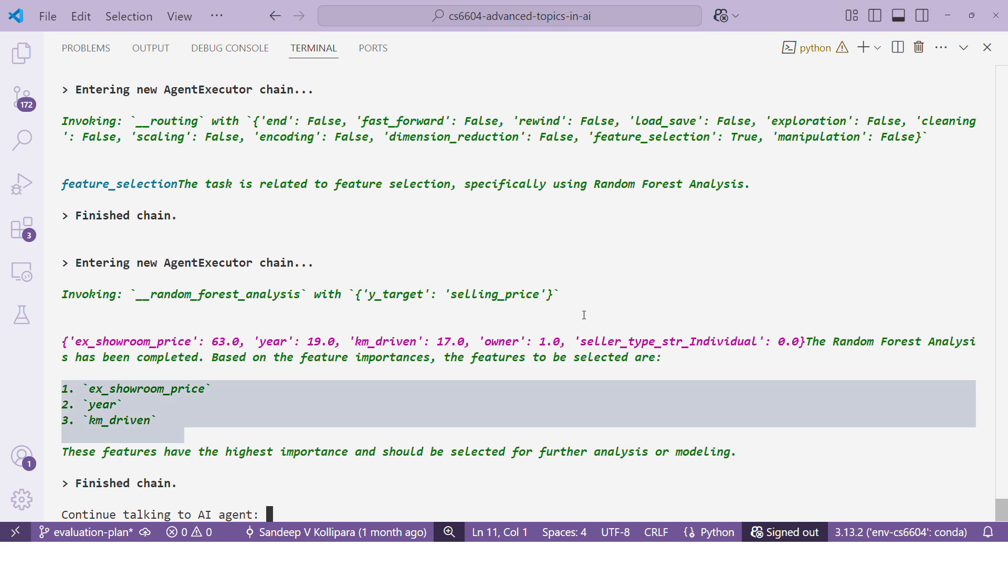
drag(69, 342, 794, 344)
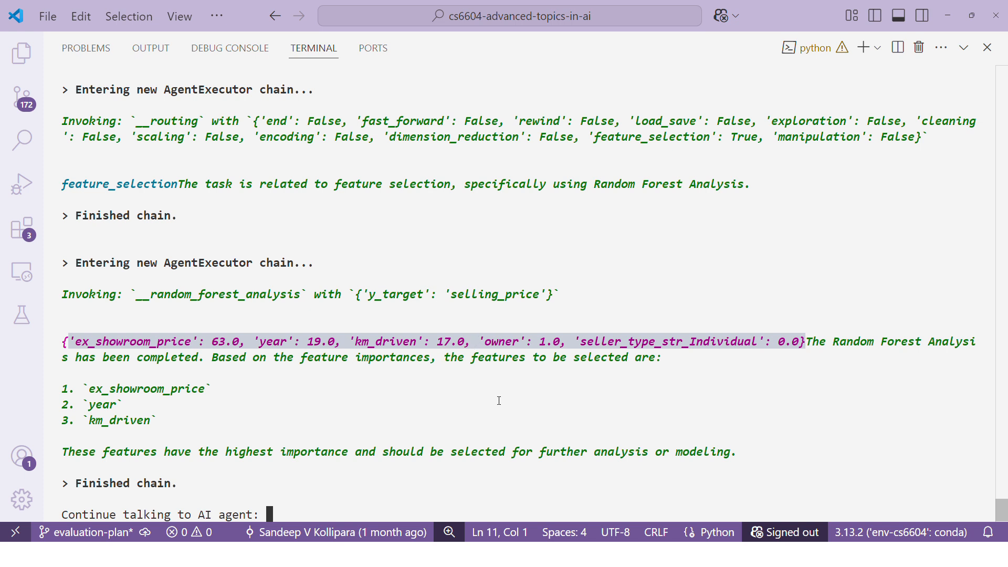
click(479, 403)
drag(473, 343, 348, 342)
click(533, 345)
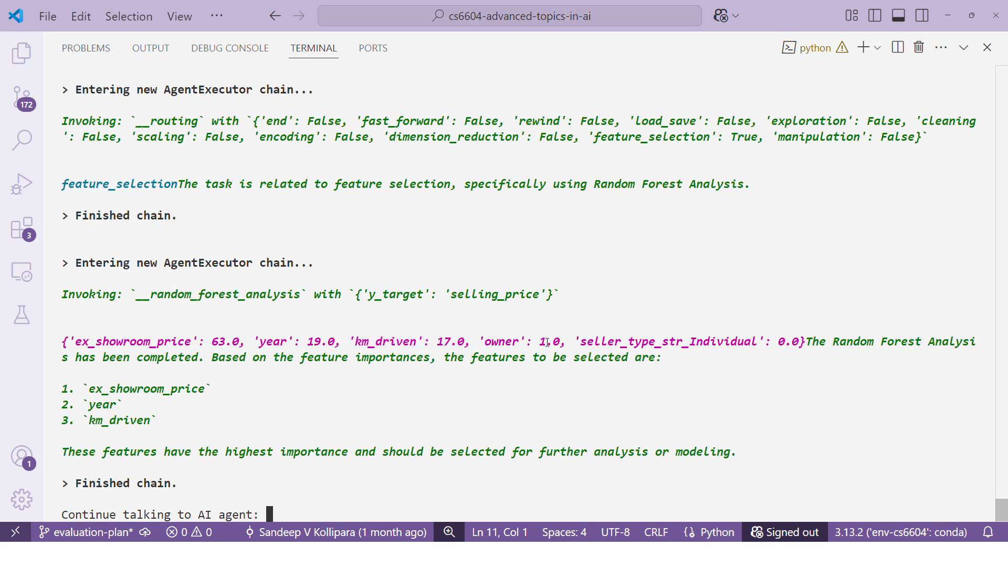
drag(460, 345, 90, 346)
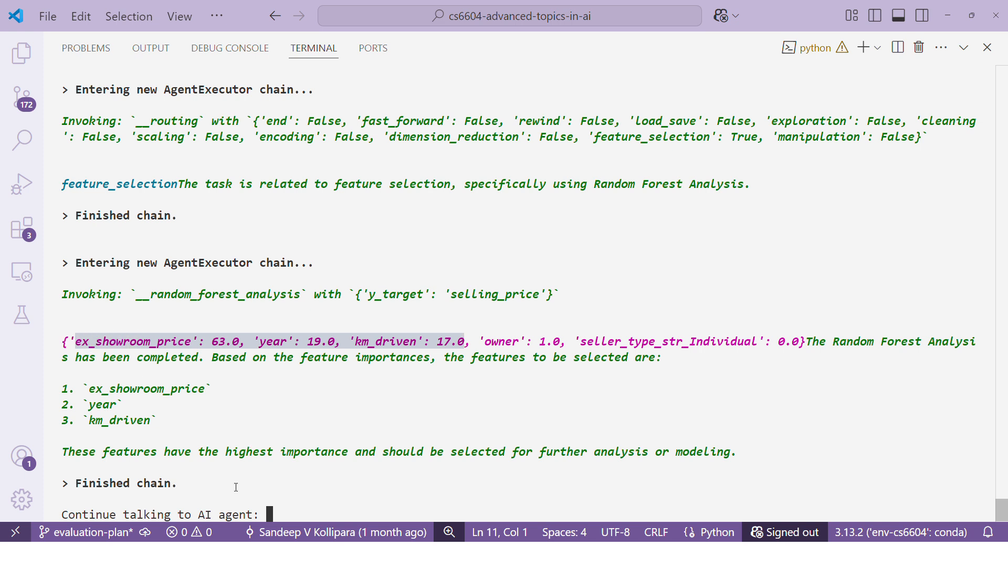
click(268, 348)
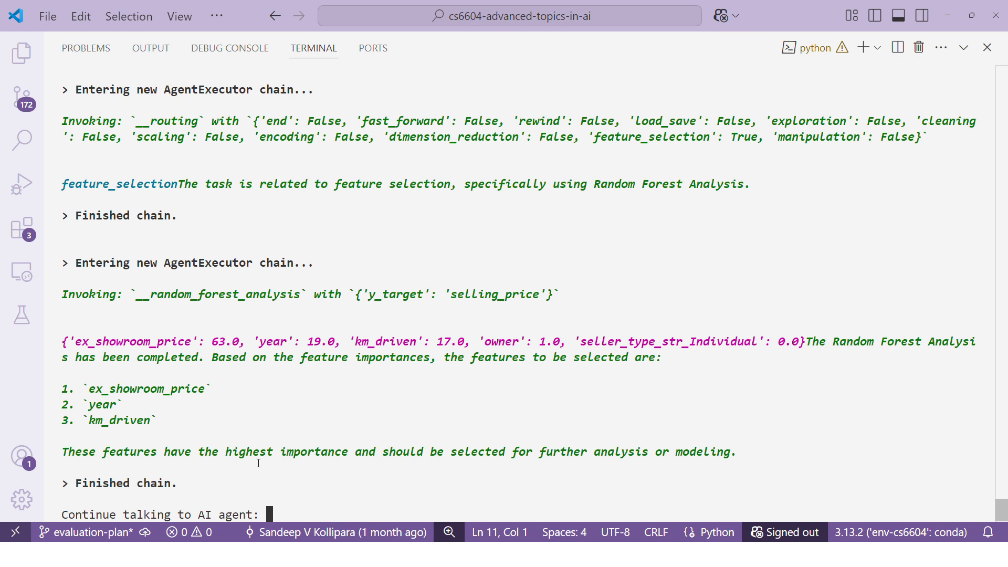
Step: Submit "do backward stepwise linear regression with target selling price" to the AI agent
text(do backward st)
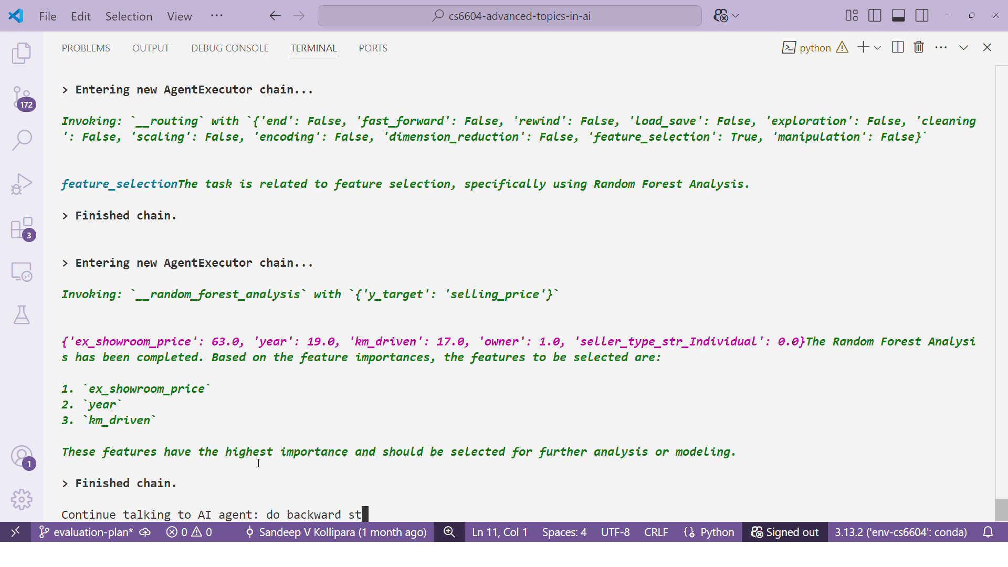
text(epwise linear)
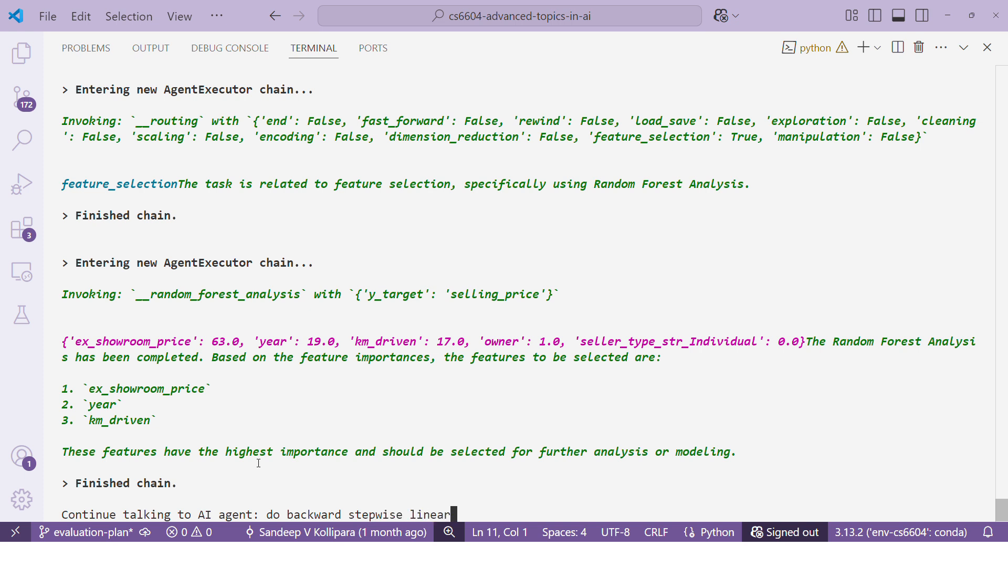
text( regression)
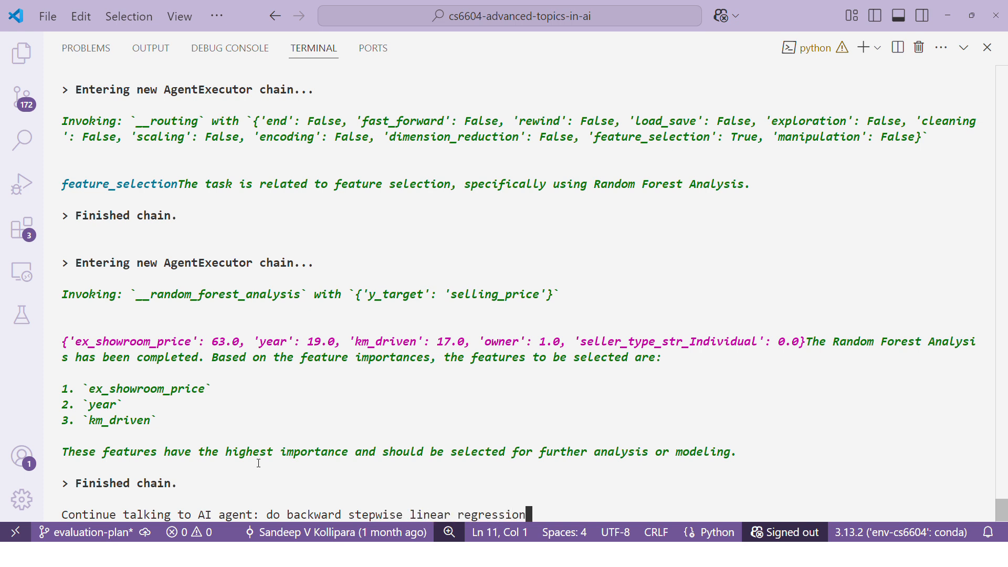
text( with target )
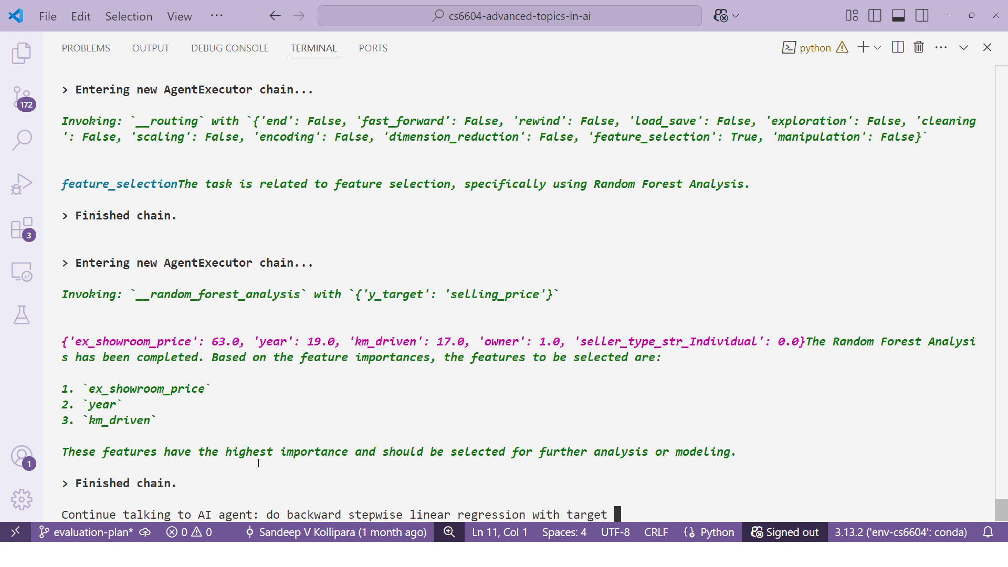
text(selling price)
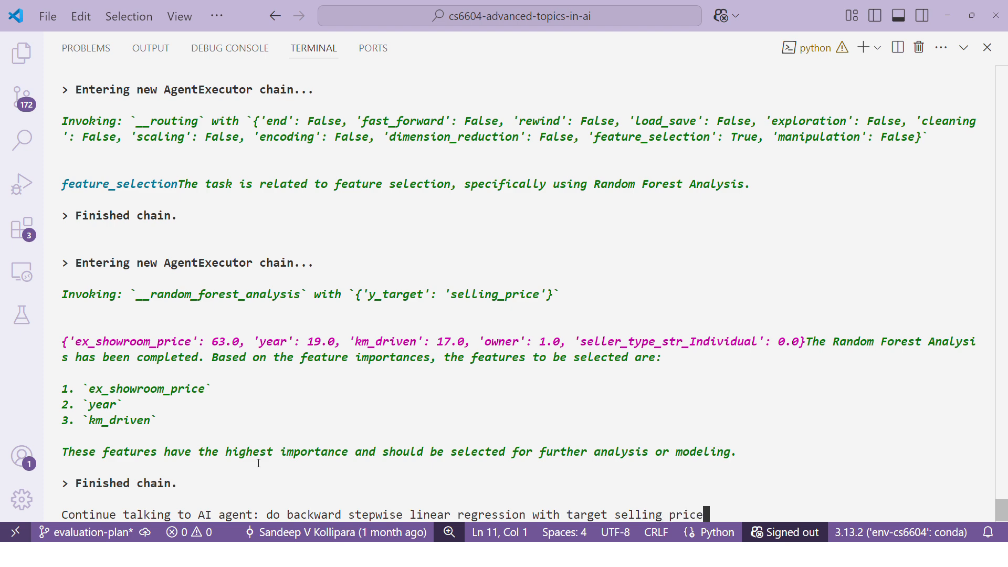
key(Return)
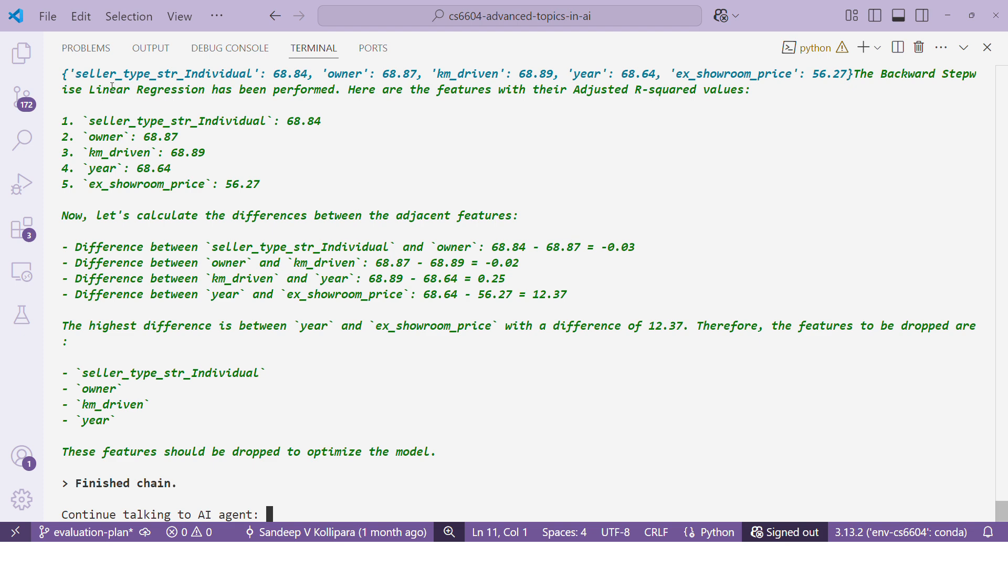
Step: Examine the returned dictionary of Adjusted R-squared values, comparing the year and ex_showroom_price entries
drag(60, 73, 854, 77)
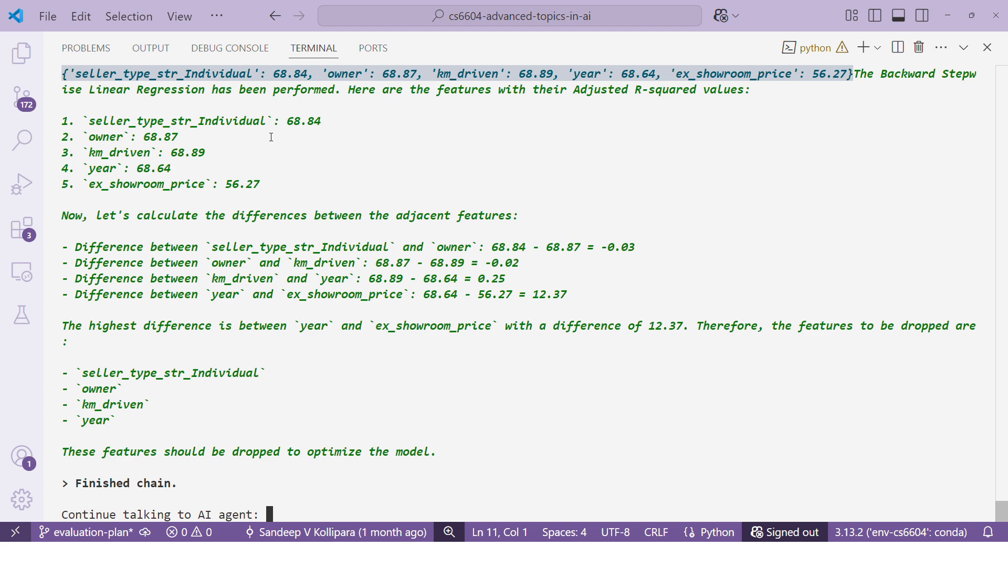
click(92, 72)
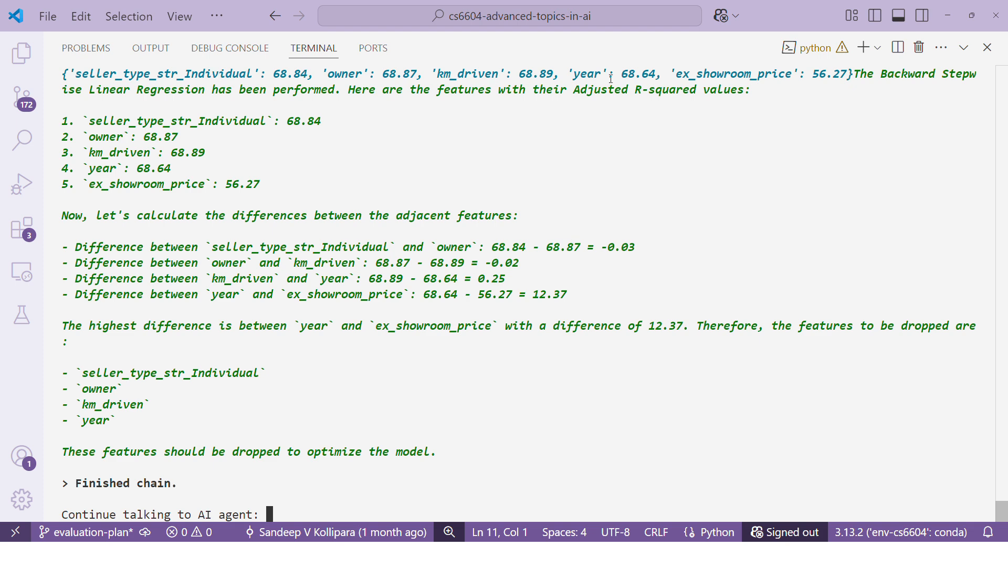
drag(667, 77, 572, 75)
click(831, 72)
drag(849, 75, 795, 77)
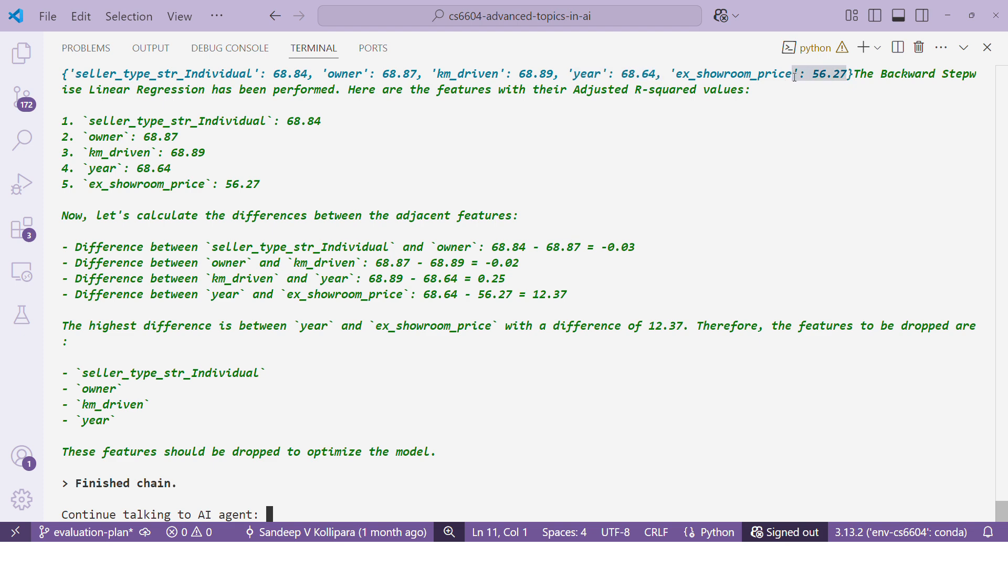
click(822, 78)
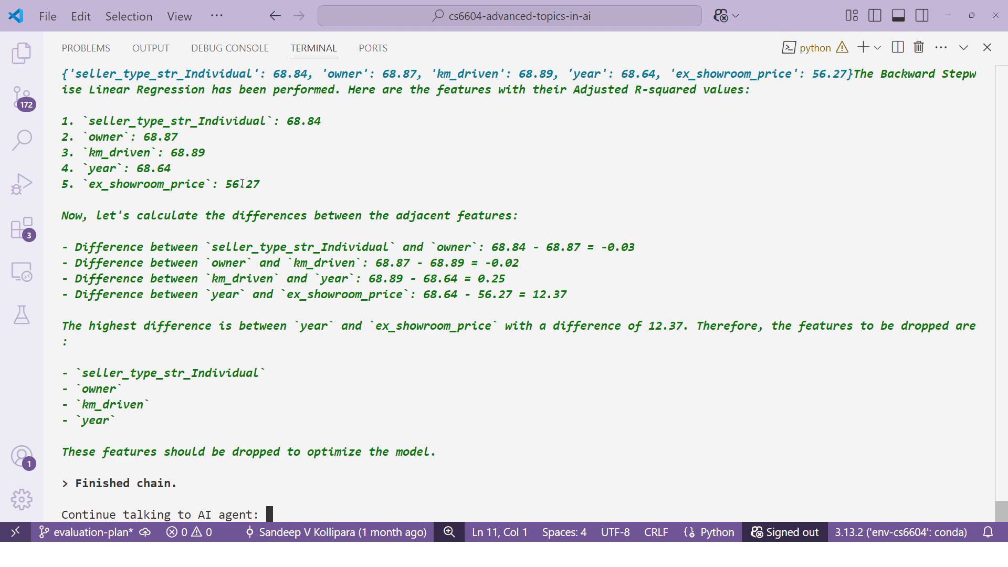
Step: Review the numbered Adjusted R-squared list, the features recommended for dropping, and the ex_showroom_price entry
drag(270, 183, 63, 104)
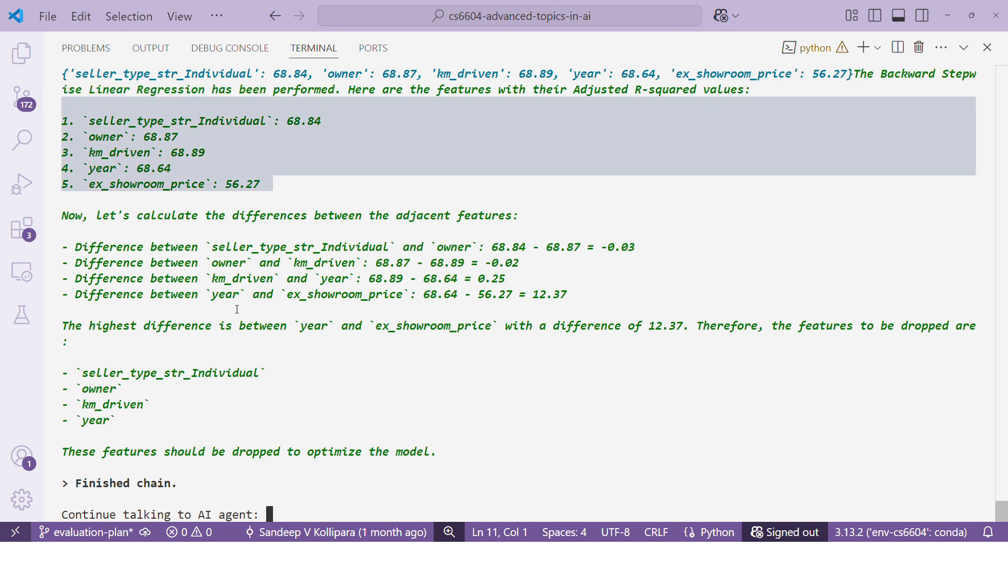
click(237, 309)
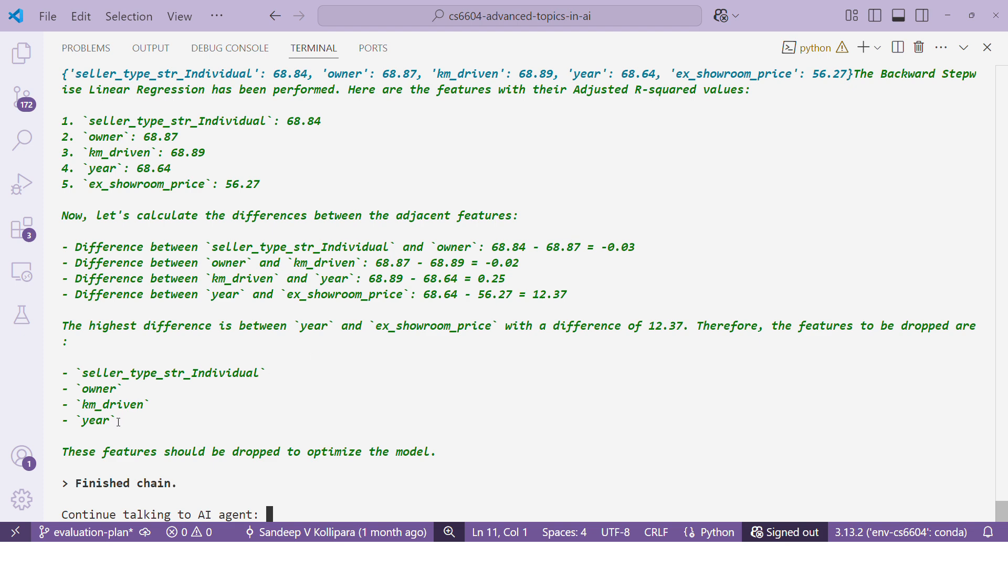
drag(119, 423, 70, 364)
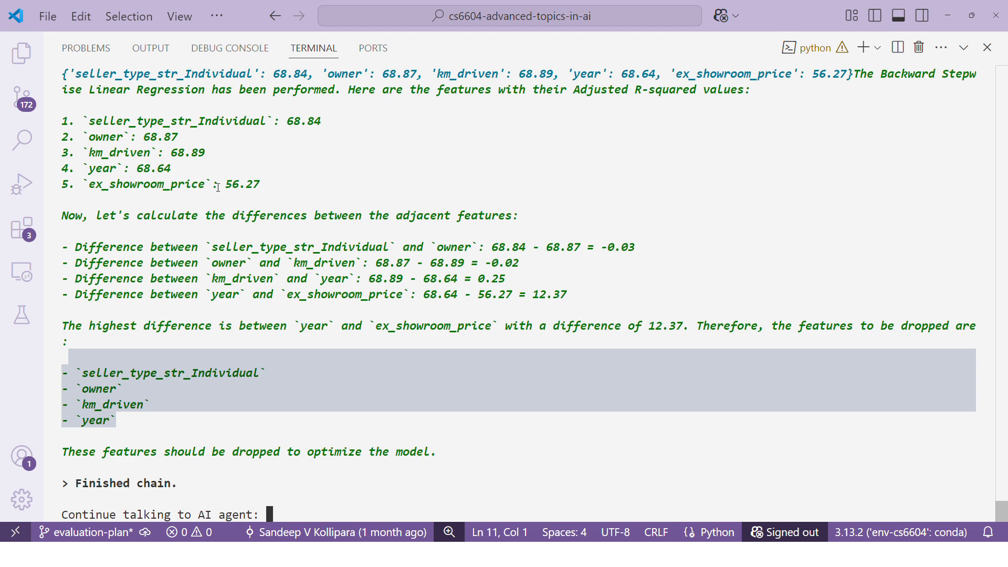
drag(259, 186, 82, 178)
click(328, 427)
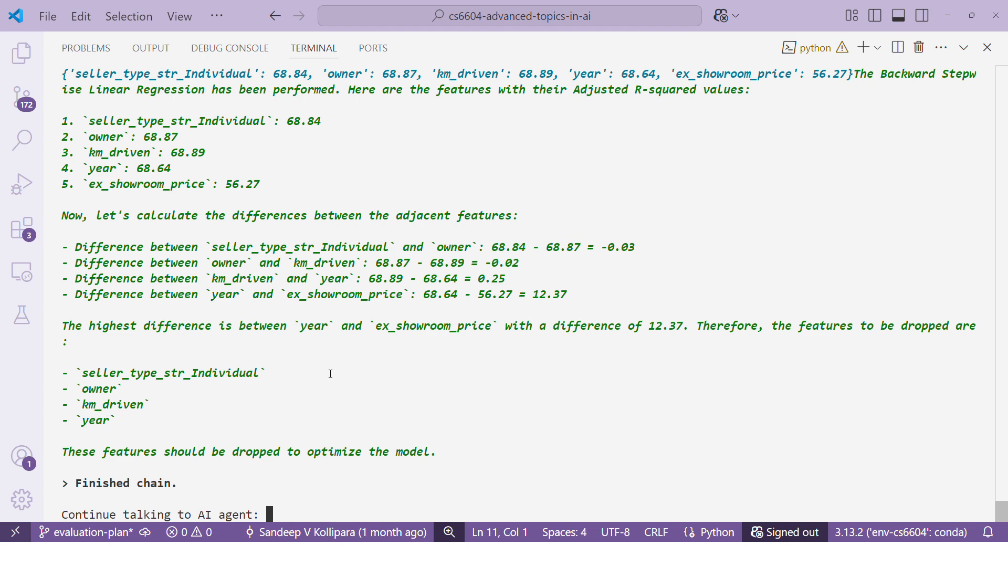
Step: Switch to the PowerPoint slide show and view the Dimension Reduction workflow slide
key(alt+Tab)
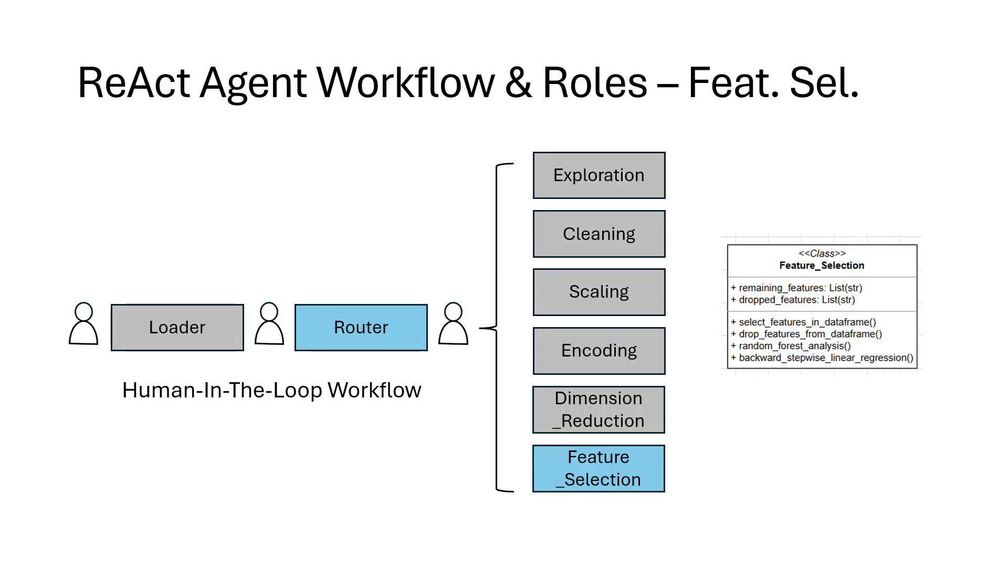
key(Right)
key(Left)
key(Left)
key(Left)
key(Right)
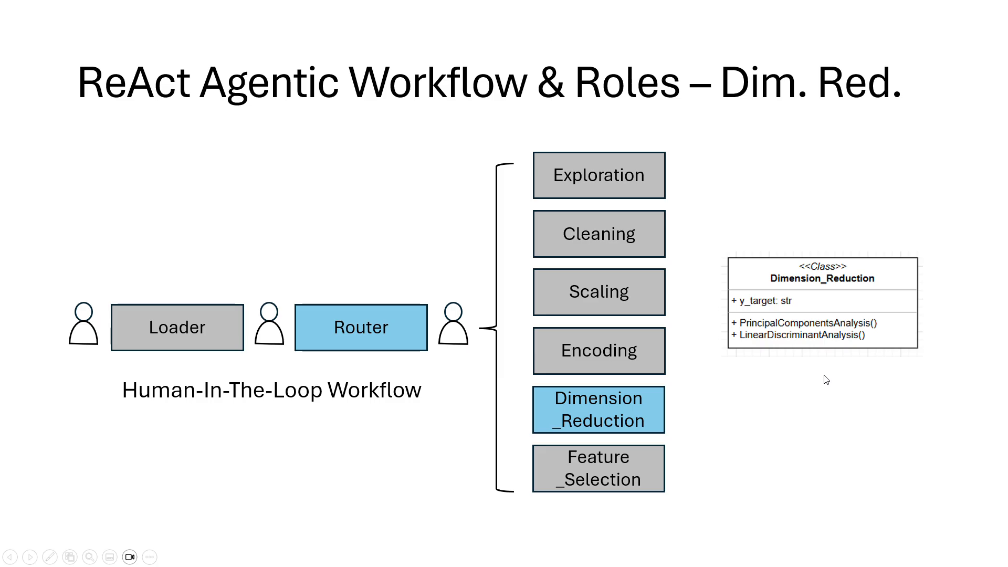
Step: Return to Visual Studio Code and submit "drop selling price" to the AI agent
key(alt+Tab)
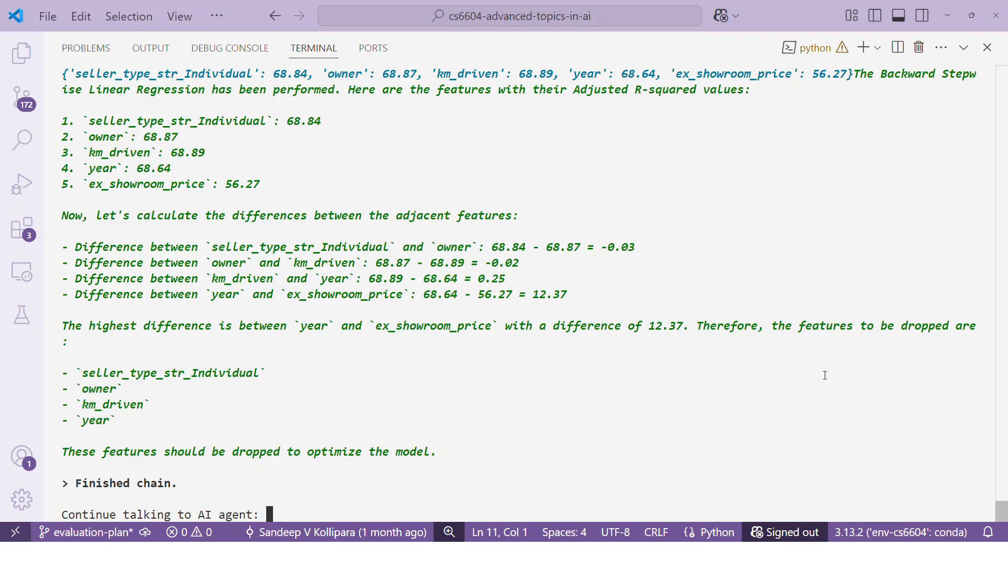
text(drop selling price)
key(Return)
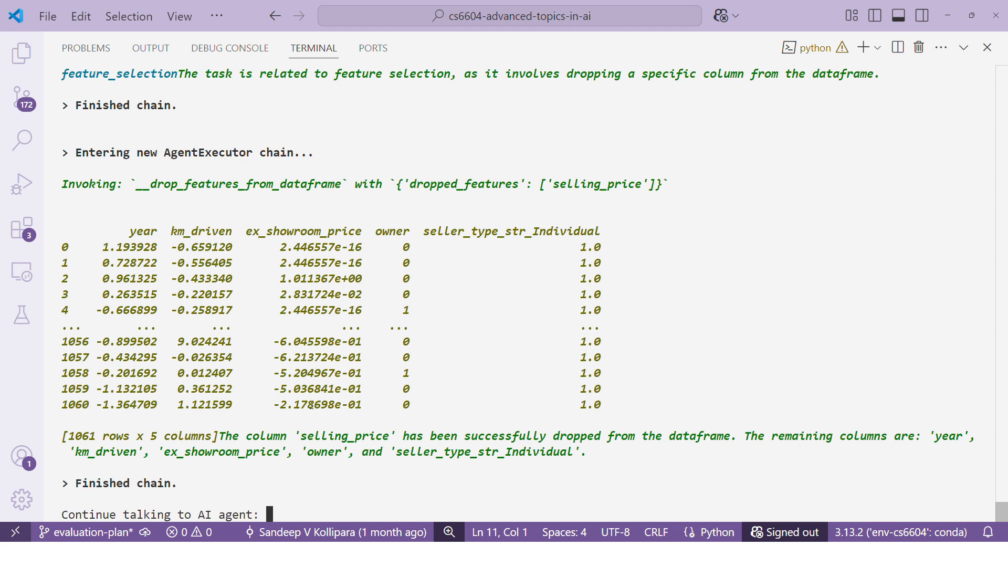
Step: Submit "apply pca with max components" to the AI agent and dismiss the Features vs. Dependent Variance chart after viewing it
text(apply pca )
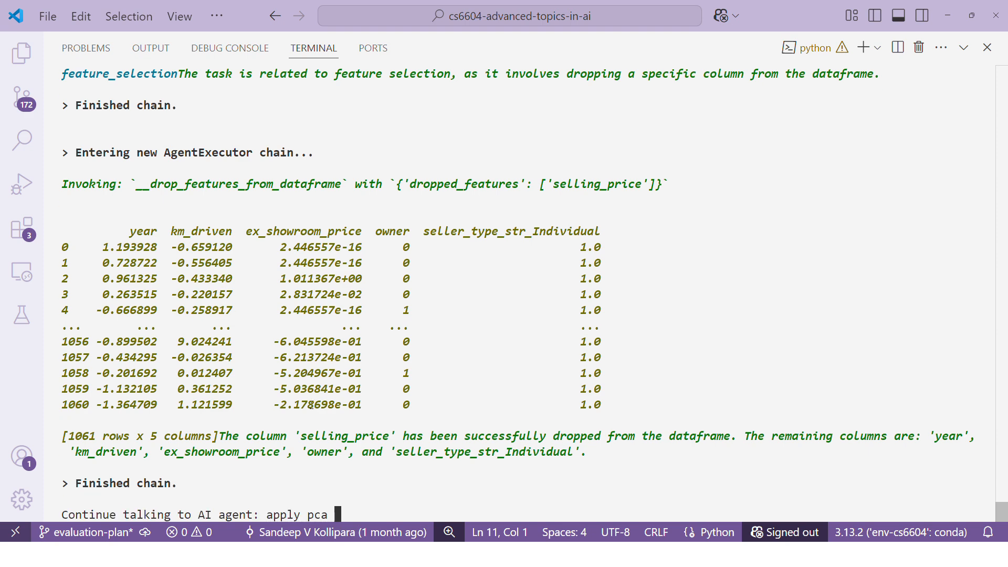
text(with max compo)
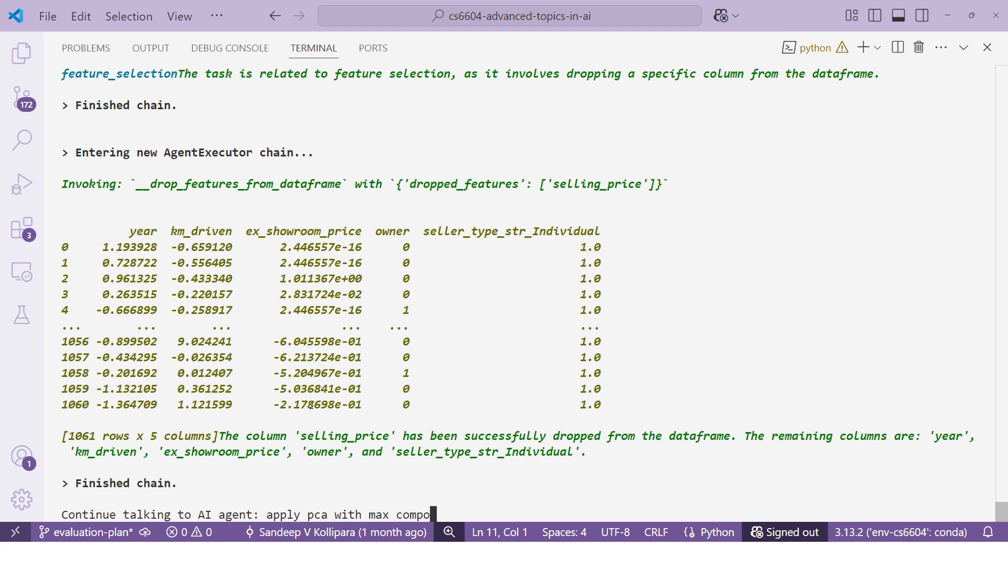
text(nents)
key(Return)
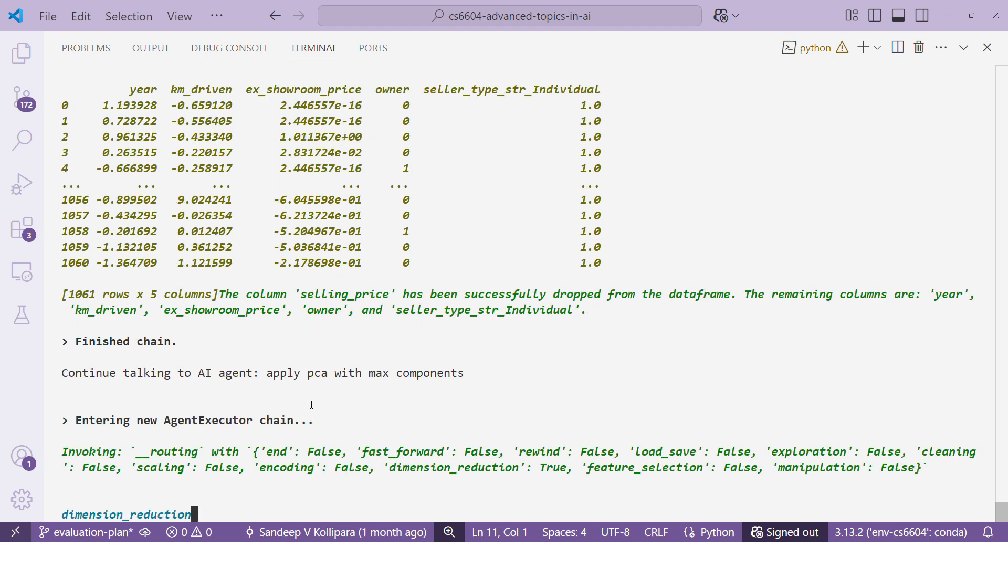
key(alt+Tab)
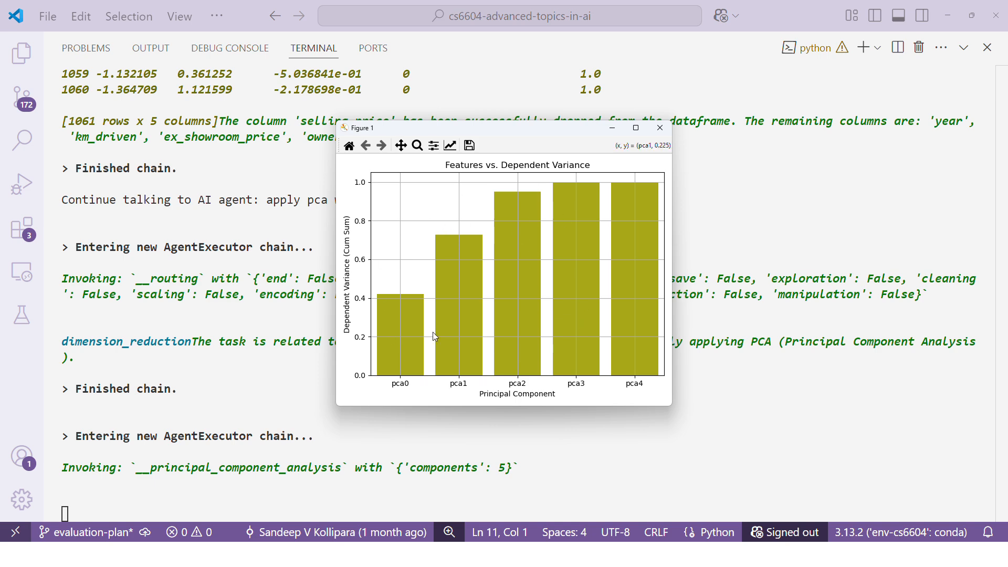
click(660, 127)
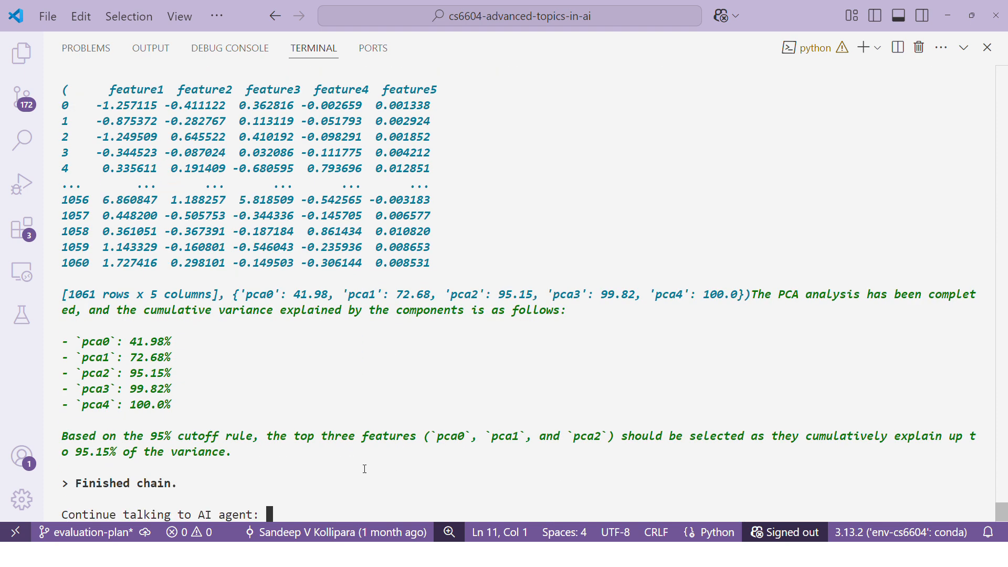
Step: Review the recommended PCA features, the 95% cutoff rule and the cumulative variance list for pca0 through pca4
drag(424, 438, 615, 437)
click(208, 389)
drag(153, 435, 257, 434)
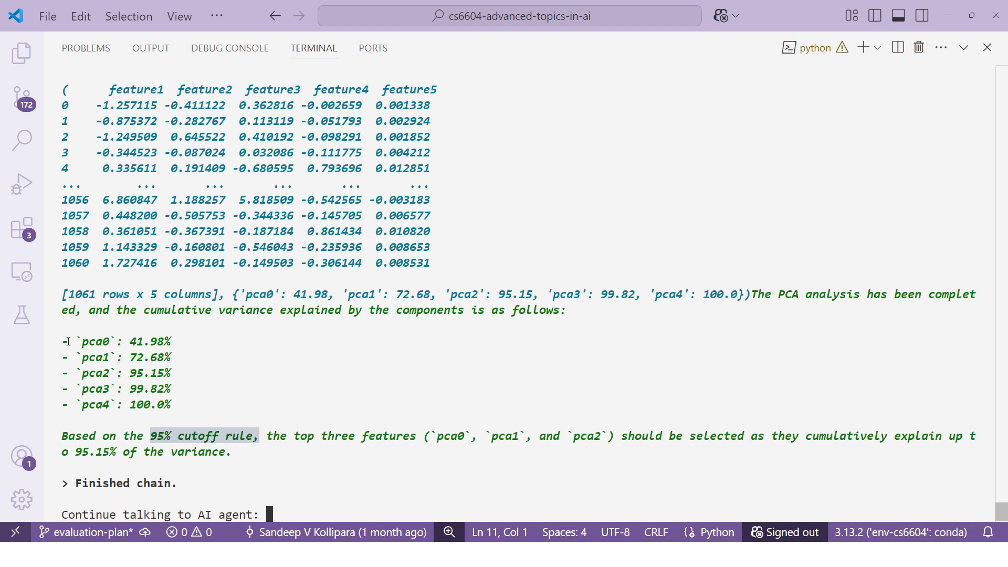
drag(69, 341, 202, 416)
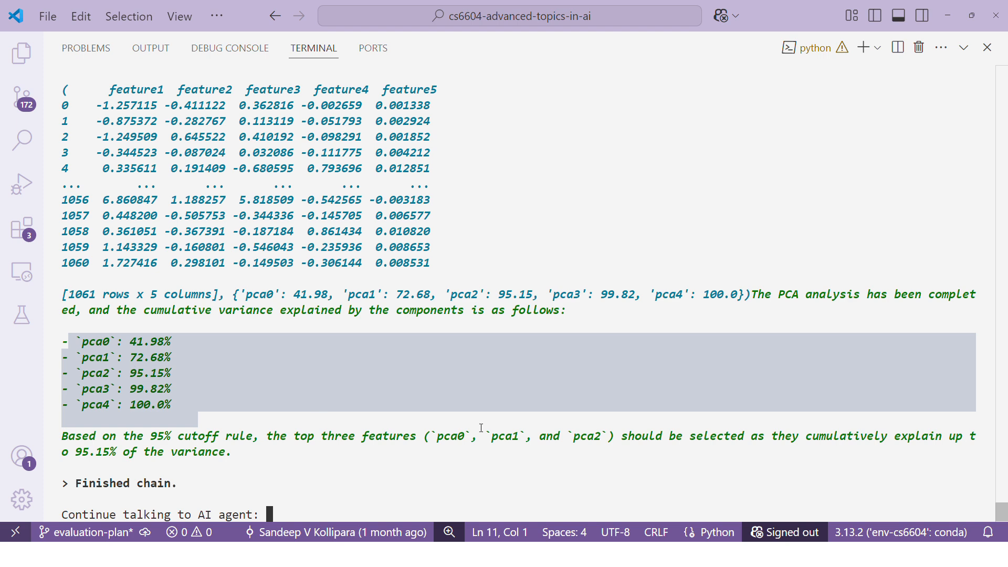
click(573, 459)
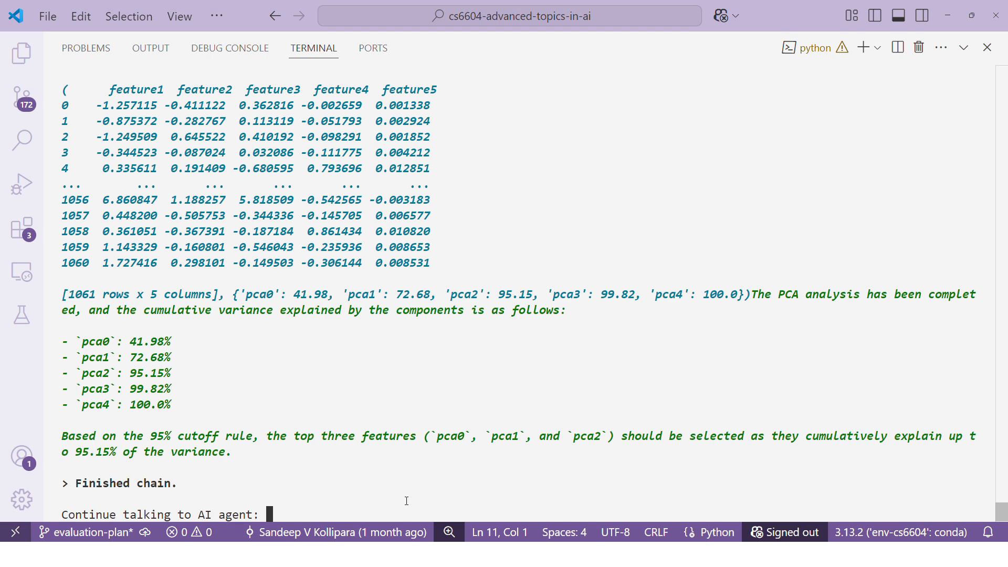
Step: Submit "go back" to the AI agent, followed by "save the file as features.csv"
text(go back)
key(Return)
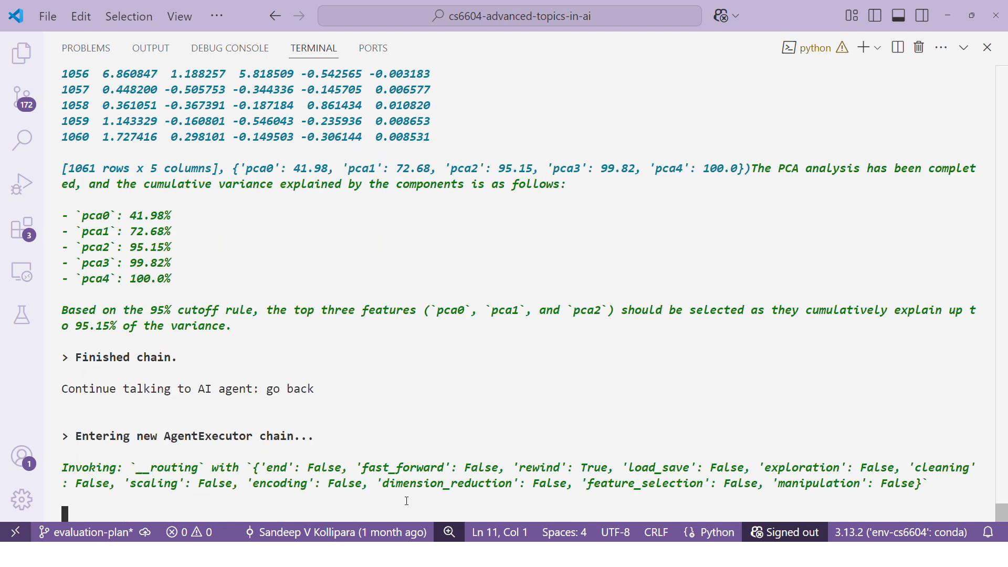
text(s)
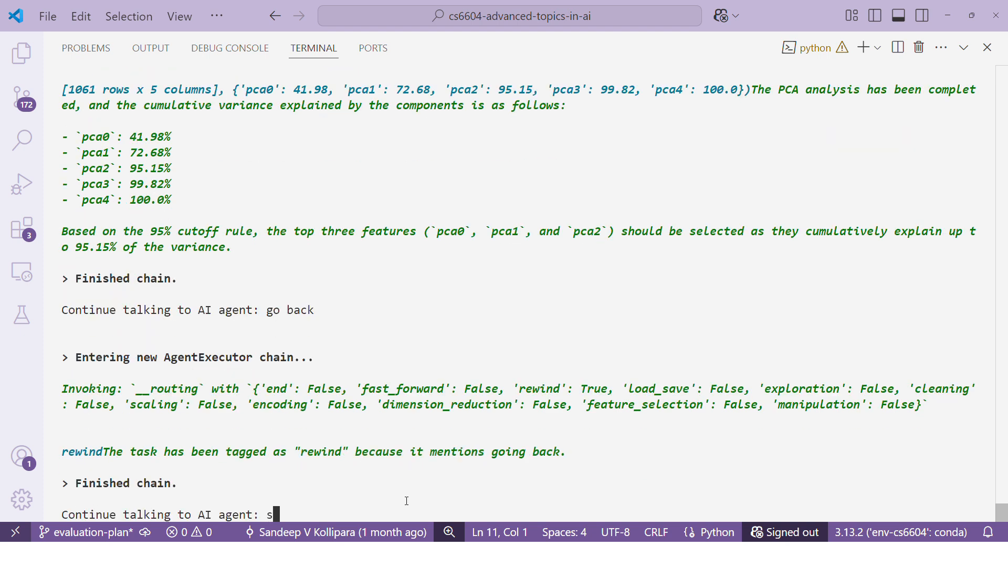
text(ave the file as fe)
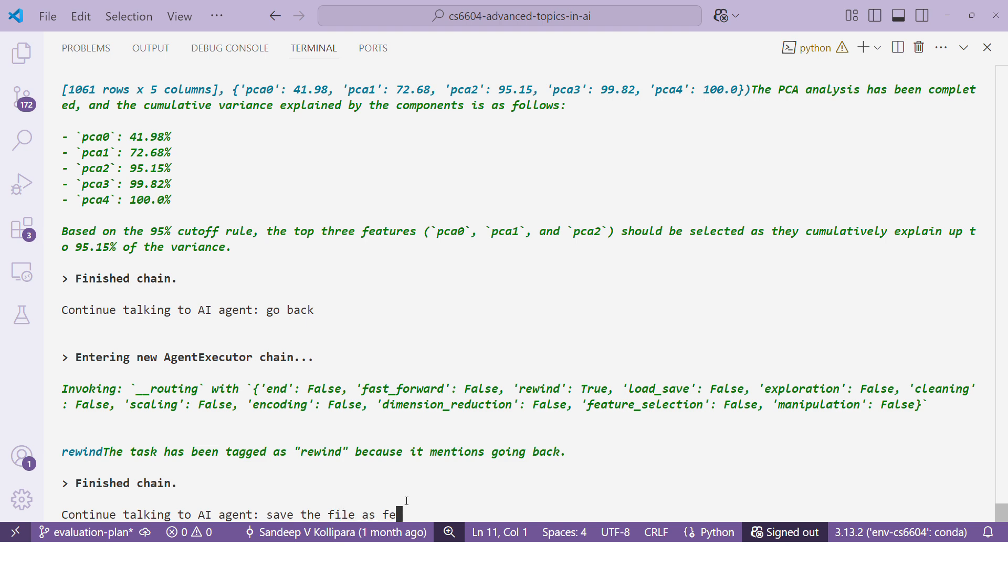
text(atures.csv)
key(Return)
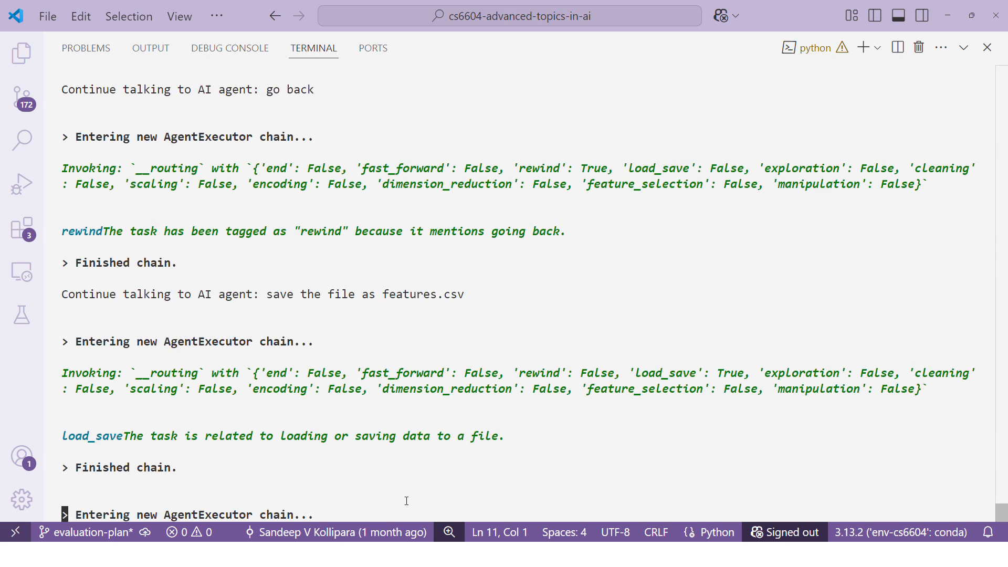
Step: Switch to File Explorer and open the features file from the project's out folder
key(alt+Tab)
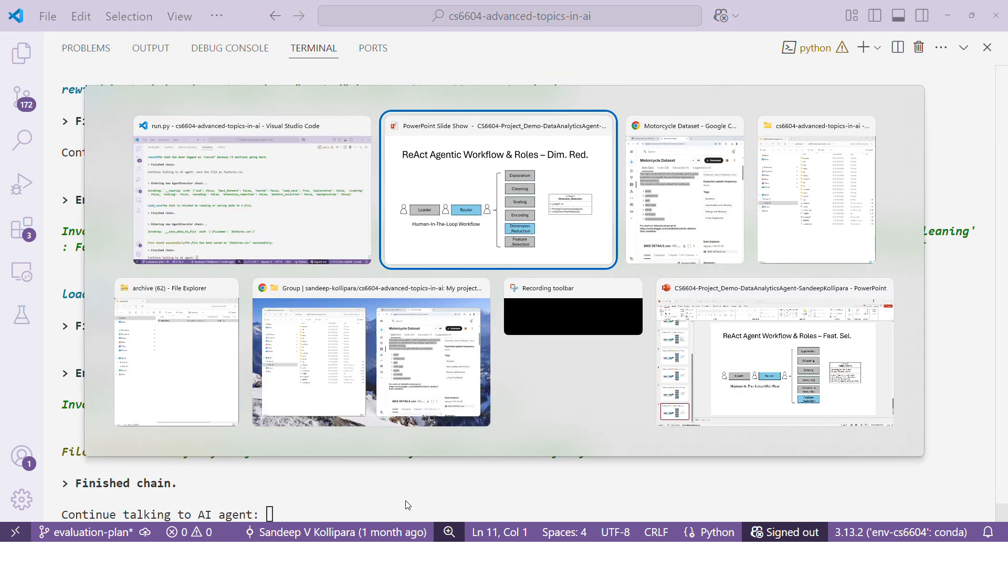
key(alt+Tab)
key(alt+Tab)
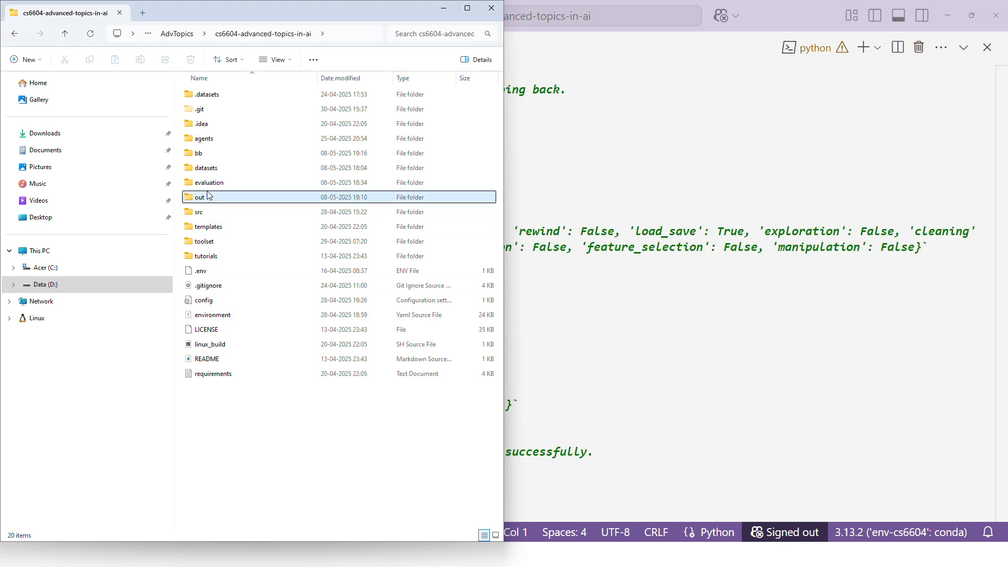
double_click(210, 198)
double_click(225, 94)
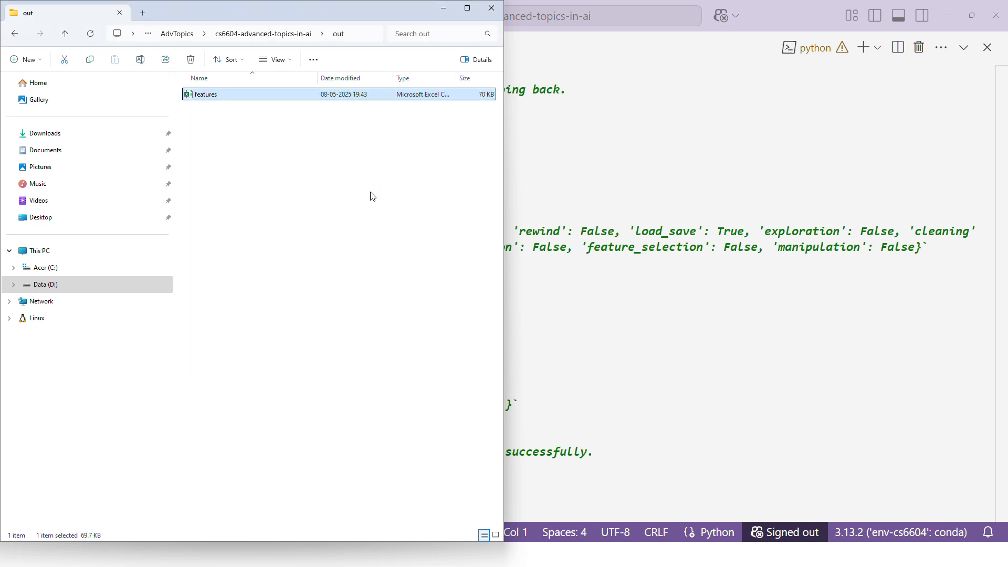